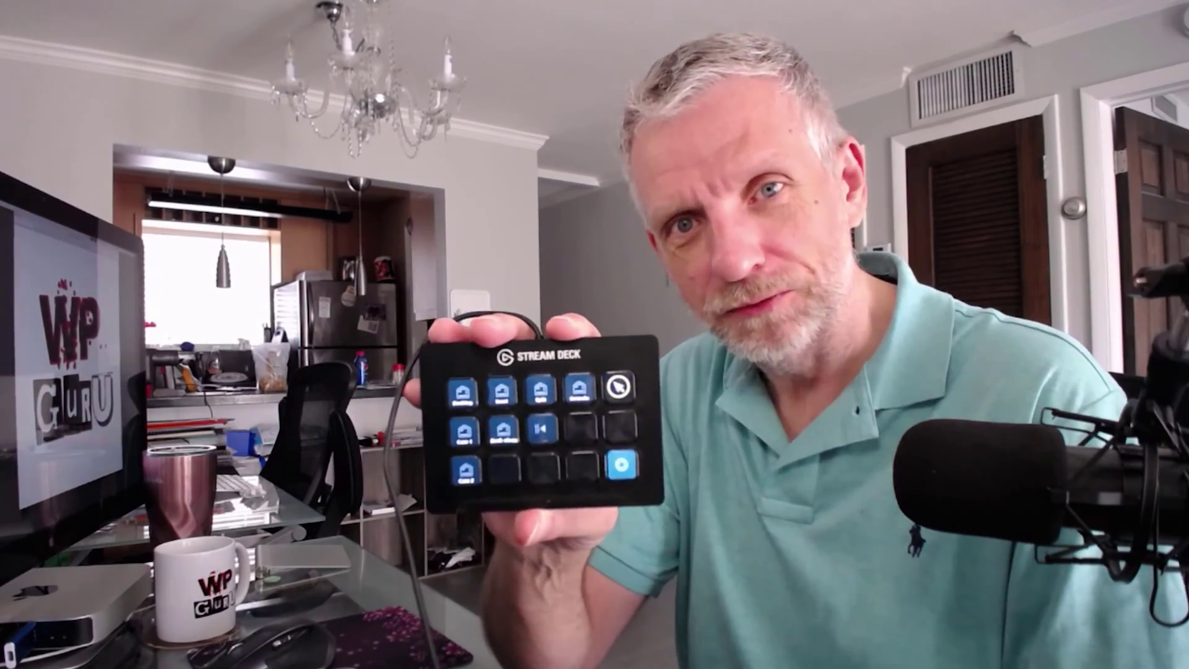
# Step: Preview the Animation, My Game, Moving Scene and Static Image scenes in turn, ending on Web Cam
pyautogui.click(86, 553)
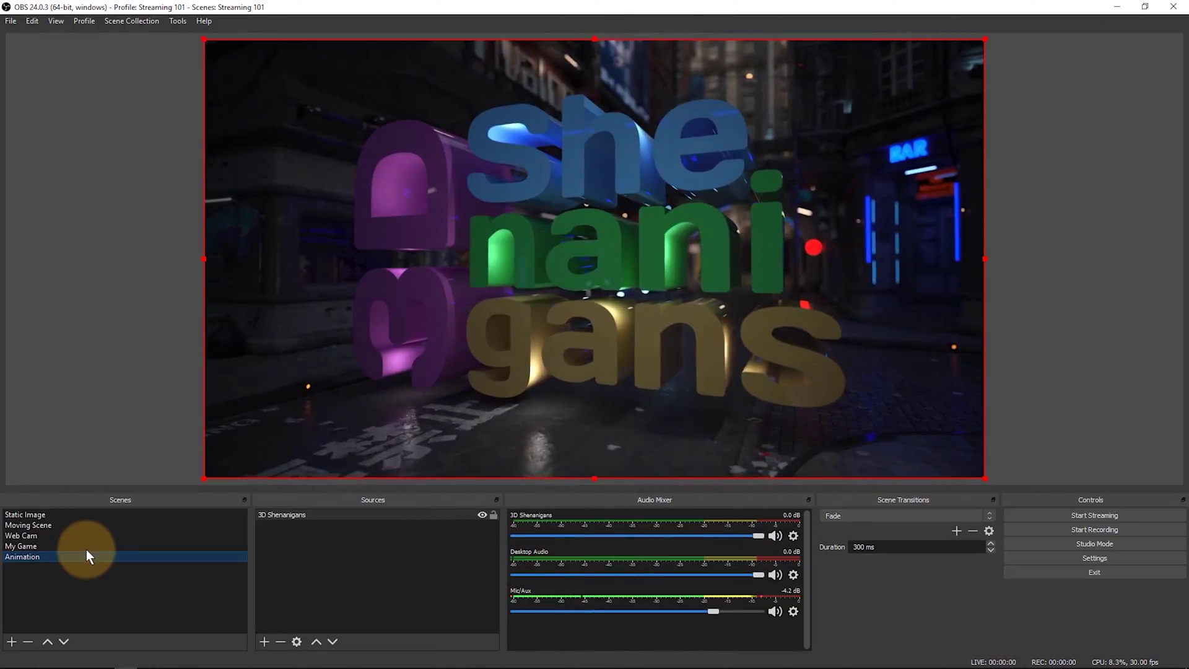
pyautogui.click(86, 546)
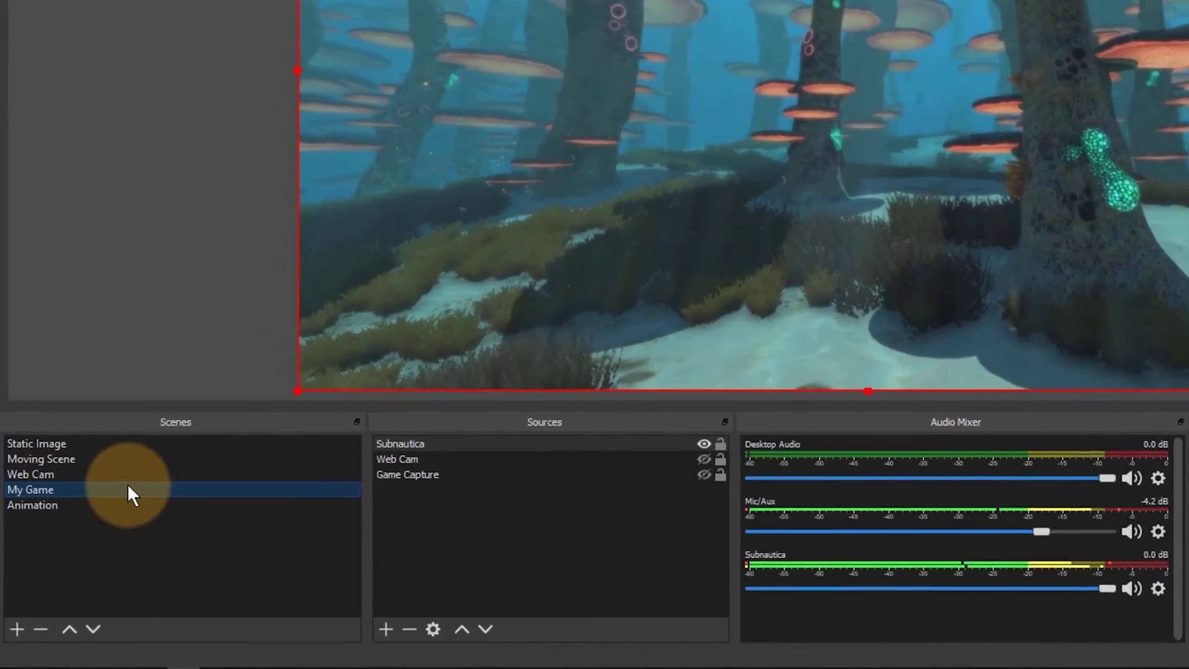
pyautogui.click(88, 536)
pyautogui.click(136, 452)
pyautogui.click(138, 437)
pyautogui.click(135, 452)
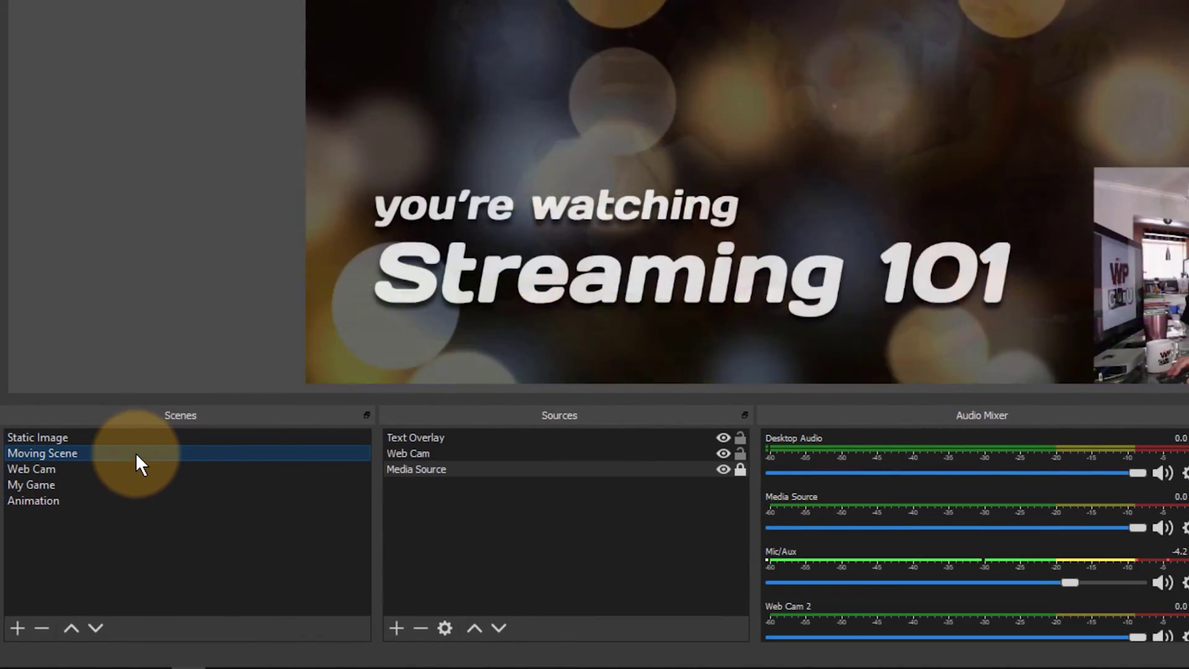
pyautogui.click(135, 470)
pyautogui.click(135, 485)
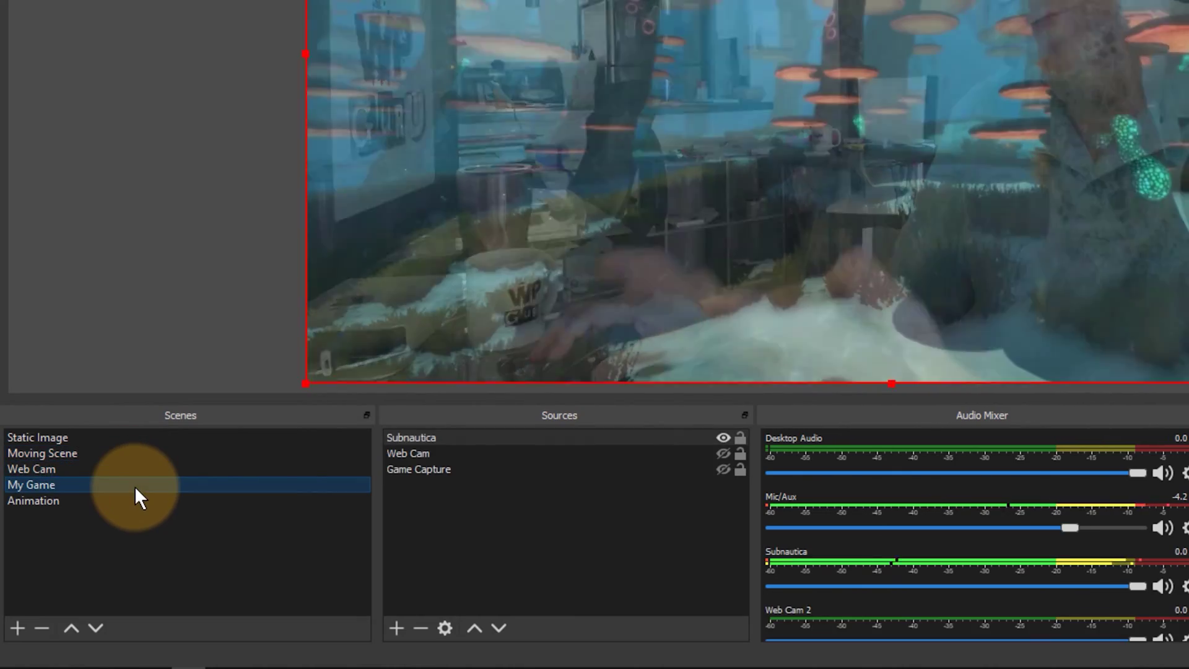
pyautogui.click(134, 503)
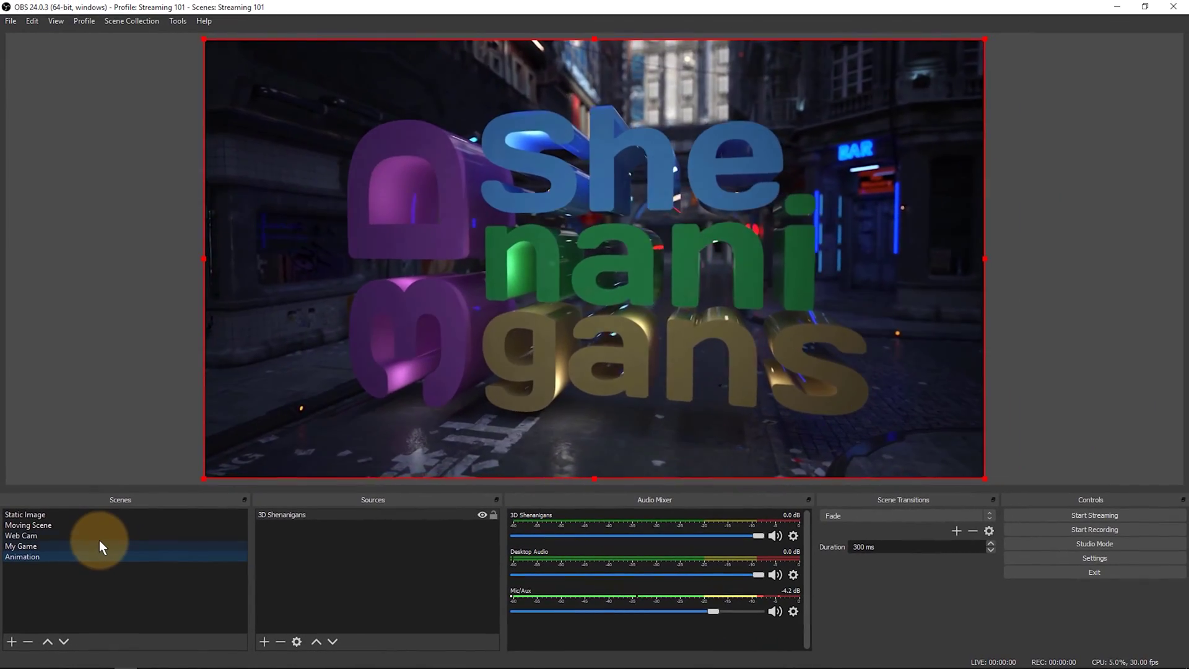
pyautogui.click(148, 472)
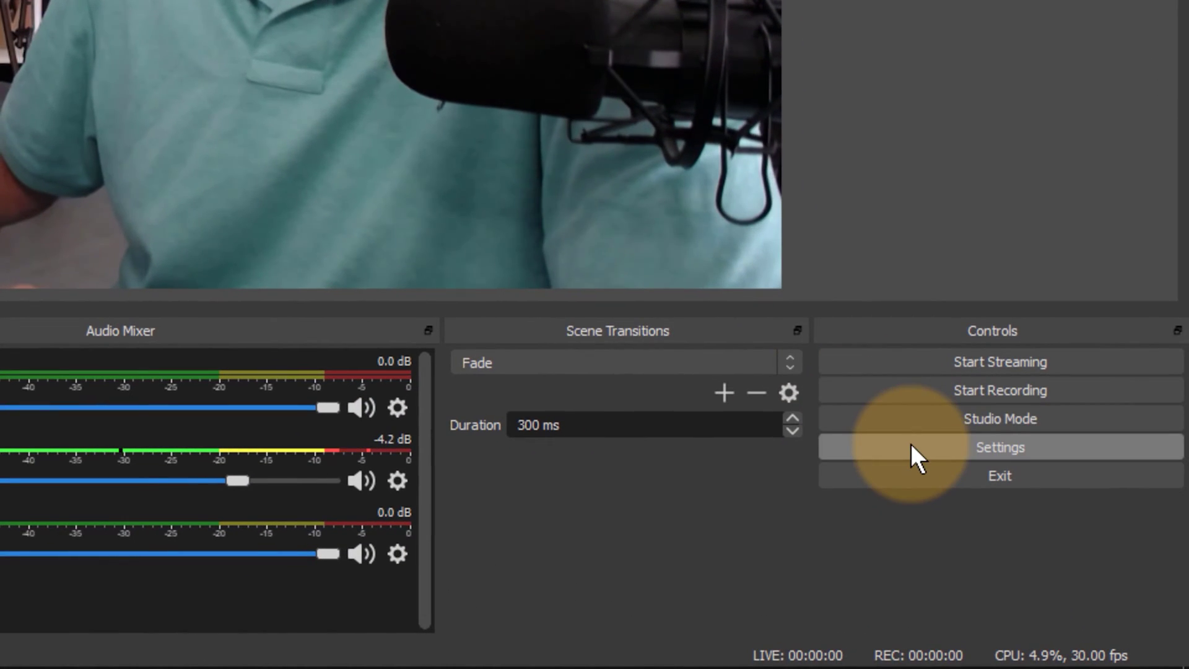
# Step: Open the Hotkeys settings and select the Animation scene's Switch to scene hotkey field
pyautogui.click(910, 444)
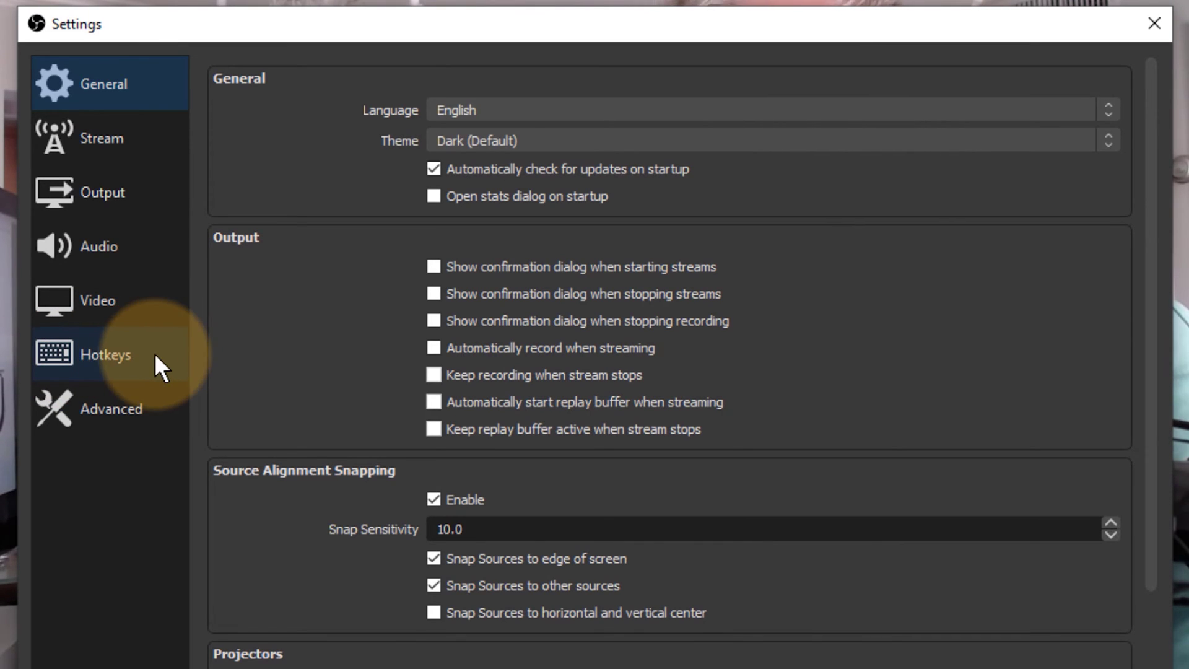
pyautogui.click(154, 353)
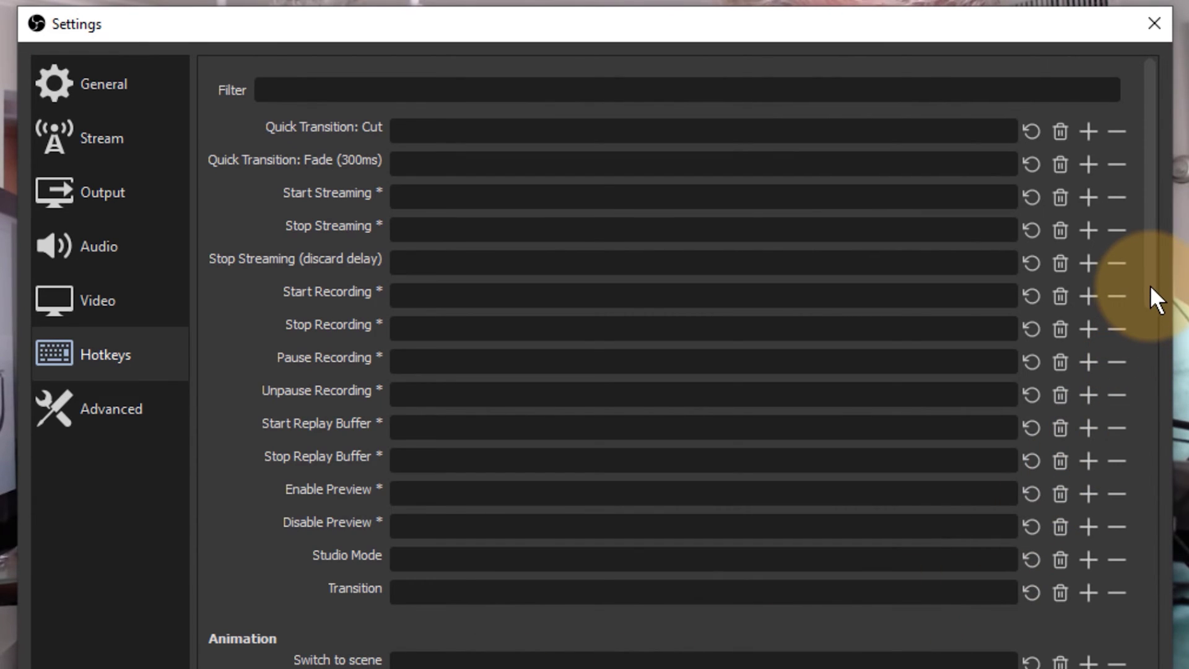
pyautogui.moveTo(1150, 285); pyautogui.dragTo(1169, 462)
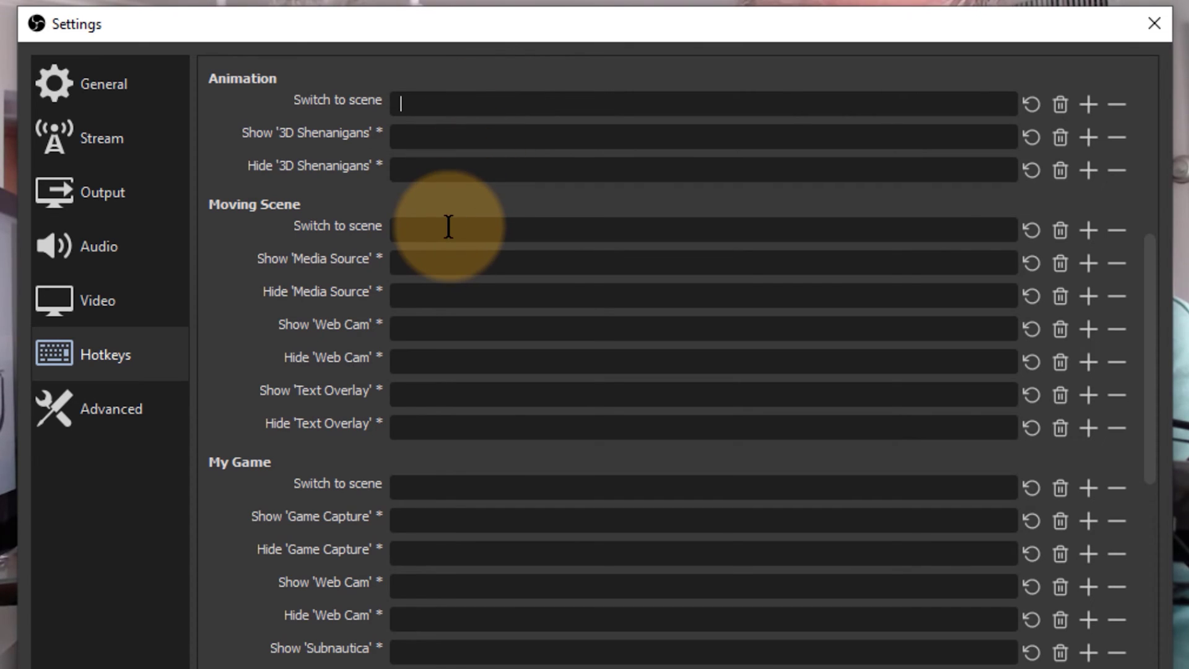
pyautogui.click(454, 487)
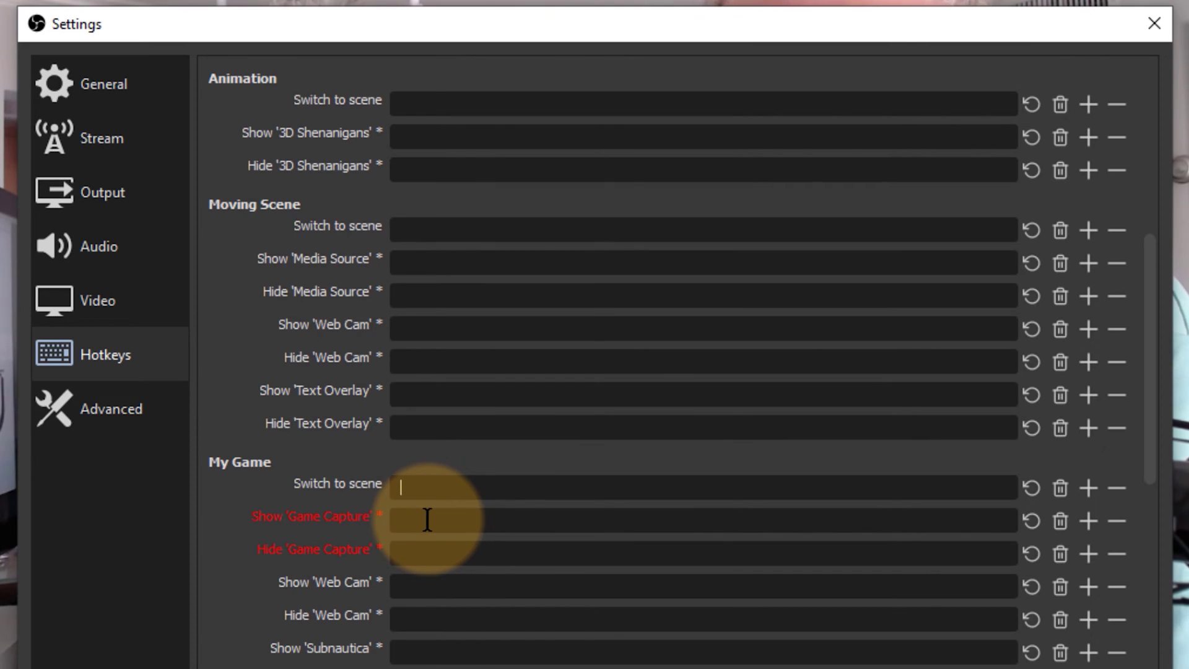
pyautogui.moveTo(427, 519)
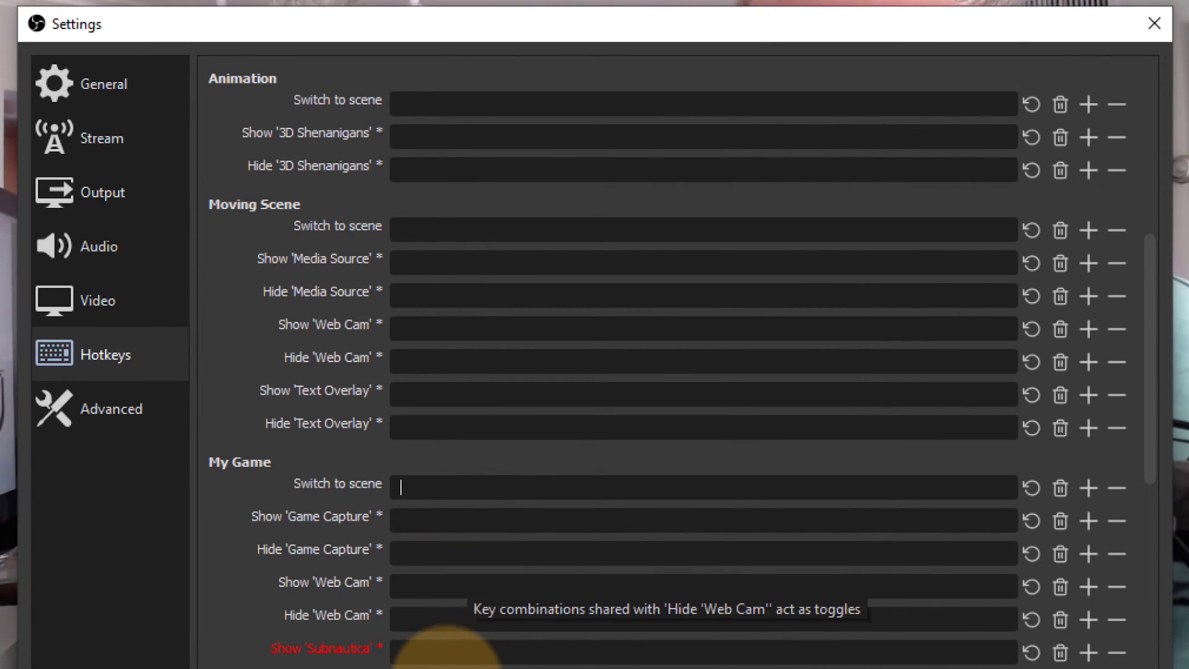
pyautogui.click(429, 97)
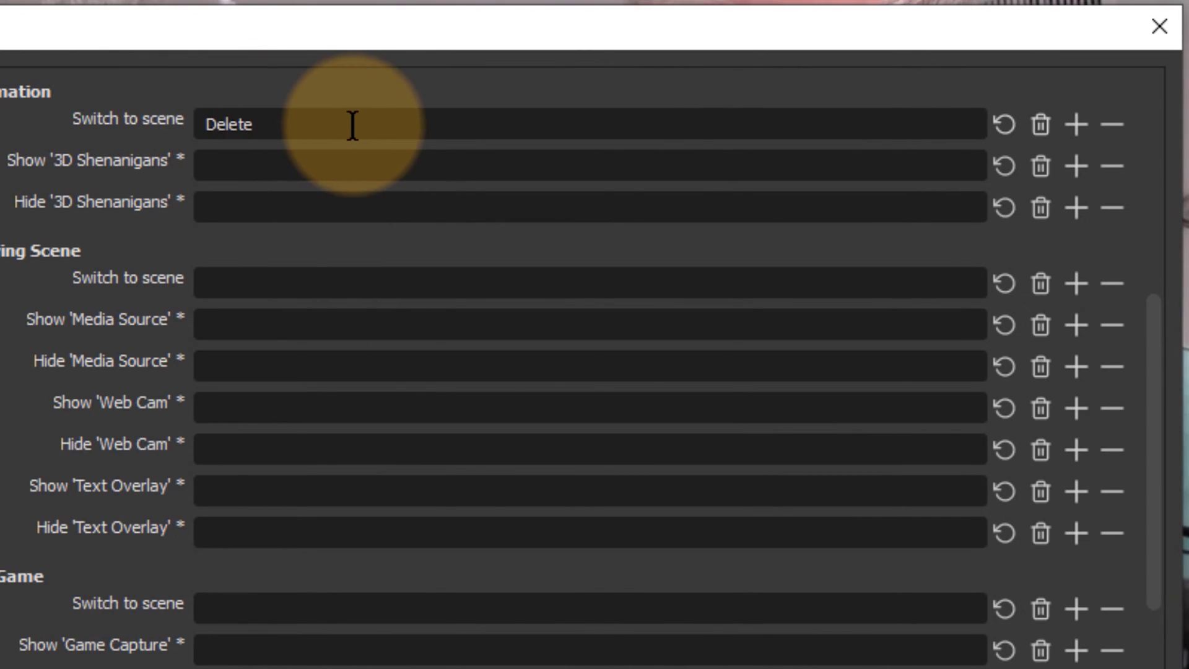
# Step: Remove the Delete binding from Animation and set 5 as the 3D Shenanigans mute hotkey
pyautogui.click(1028, 128)
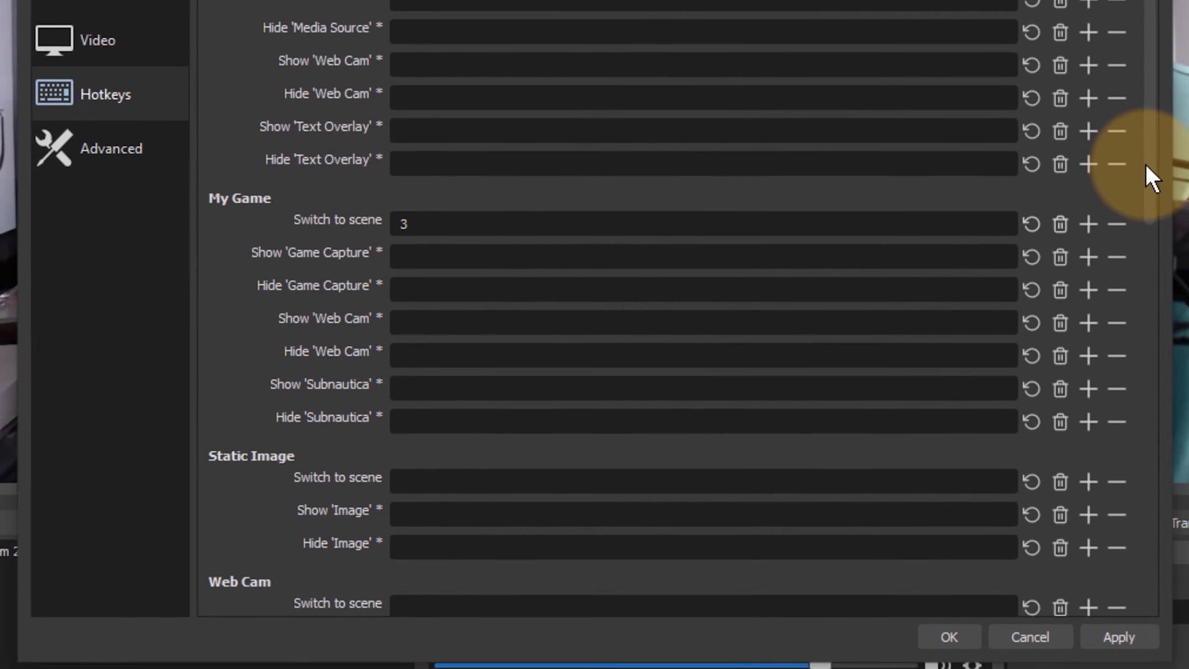
pyautogui.scroll(-3, 1147, 178)
pyautogui.scroll(-2, 1161, 248)
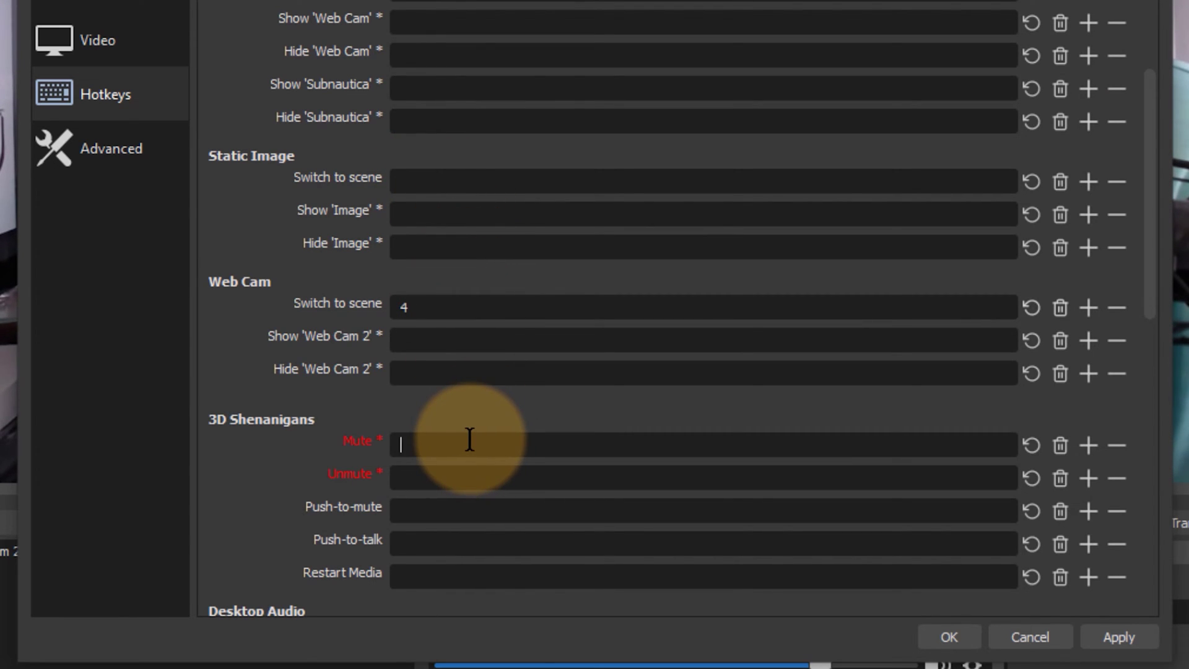
pyautogui.press('5')
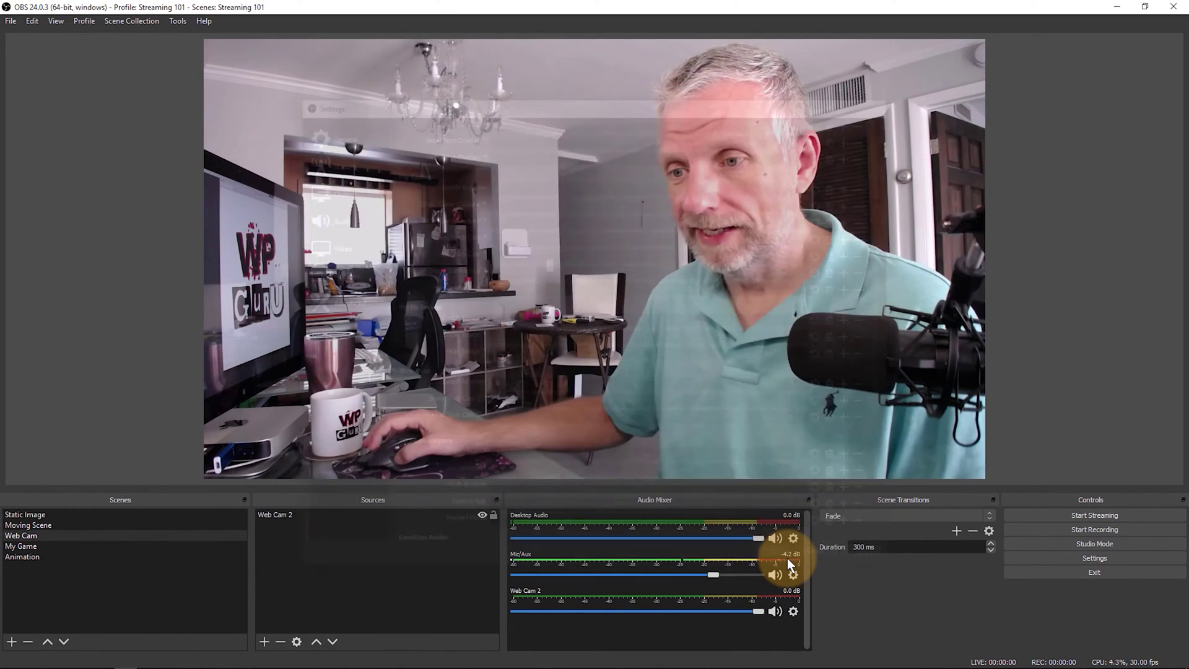
# Step: Save the hotkeys and test them by jumping between Animation, Moving Scene, My Game and Web Cam
pyautogui.click(781, 559)
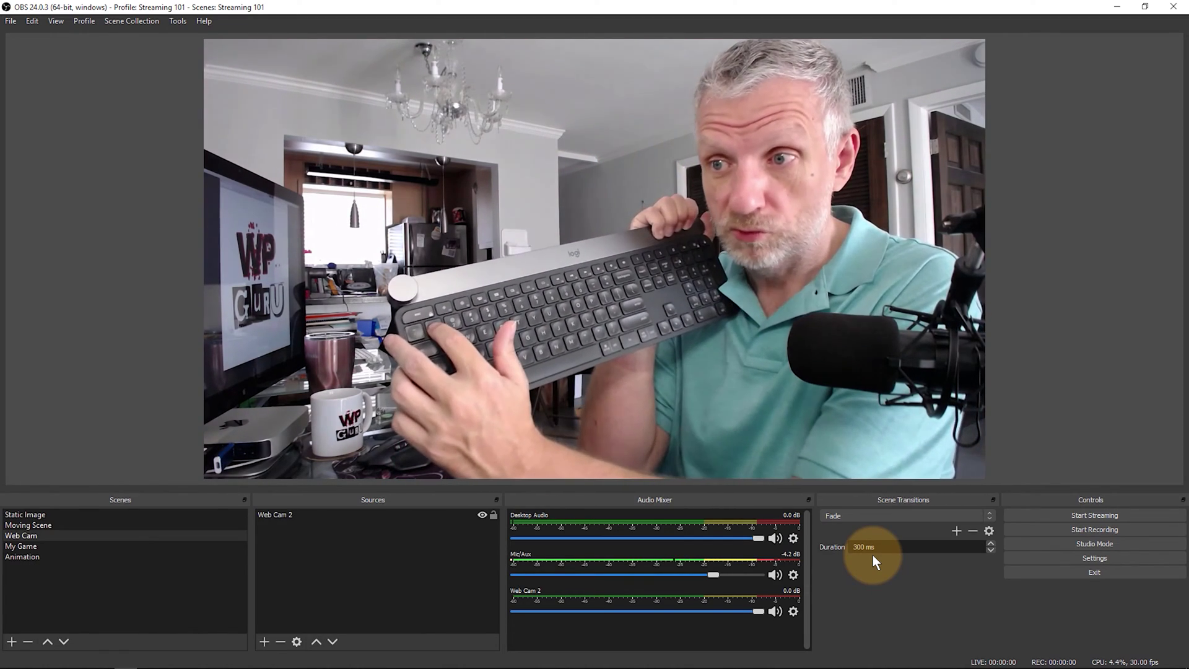
pyautogui.press('End')
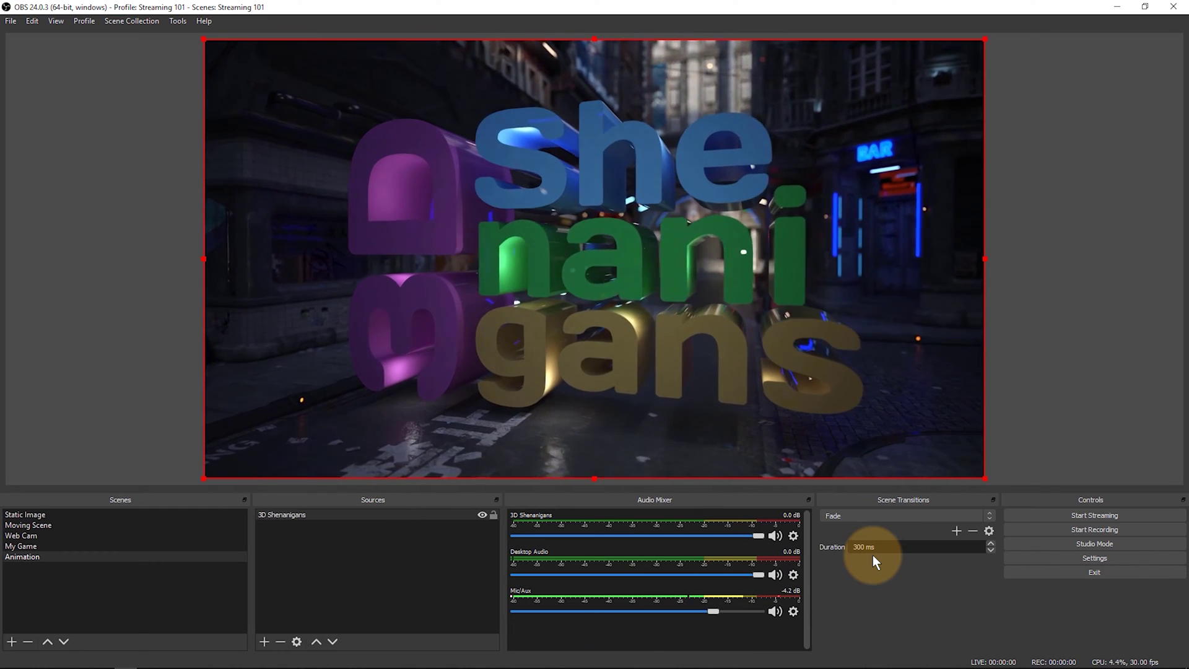
pyautogui.press('Up')
pyautogui.press('Up')
pyautogui.press('Up')
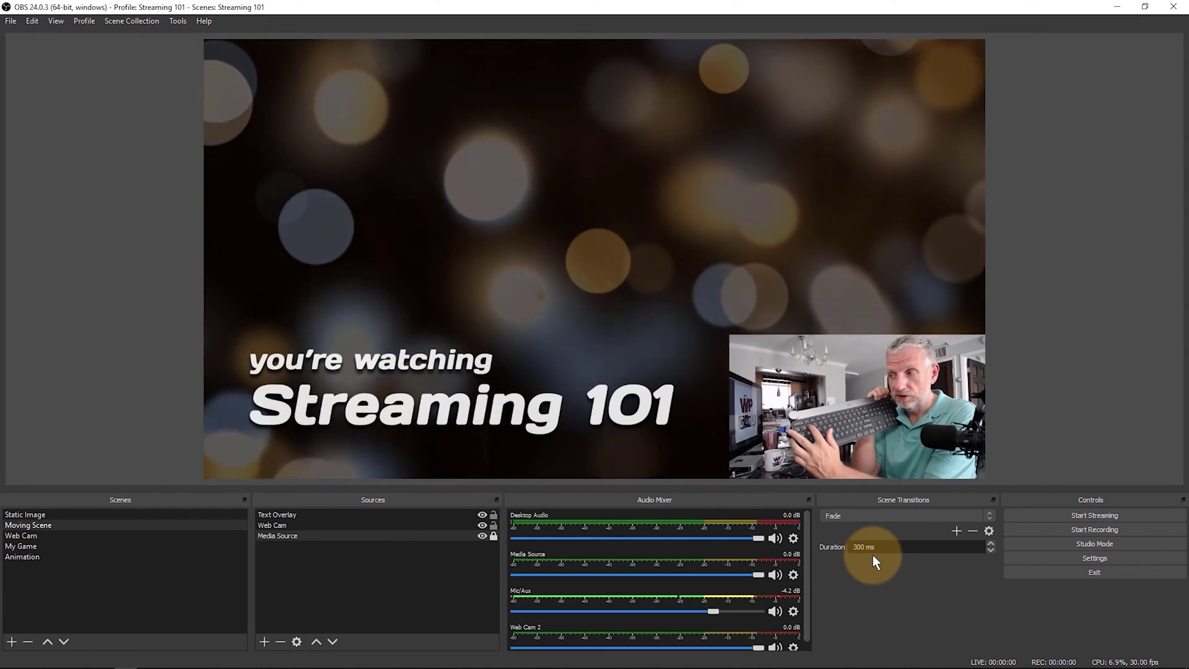
pyautogui.press('Down')
pyautogui.press('Down')
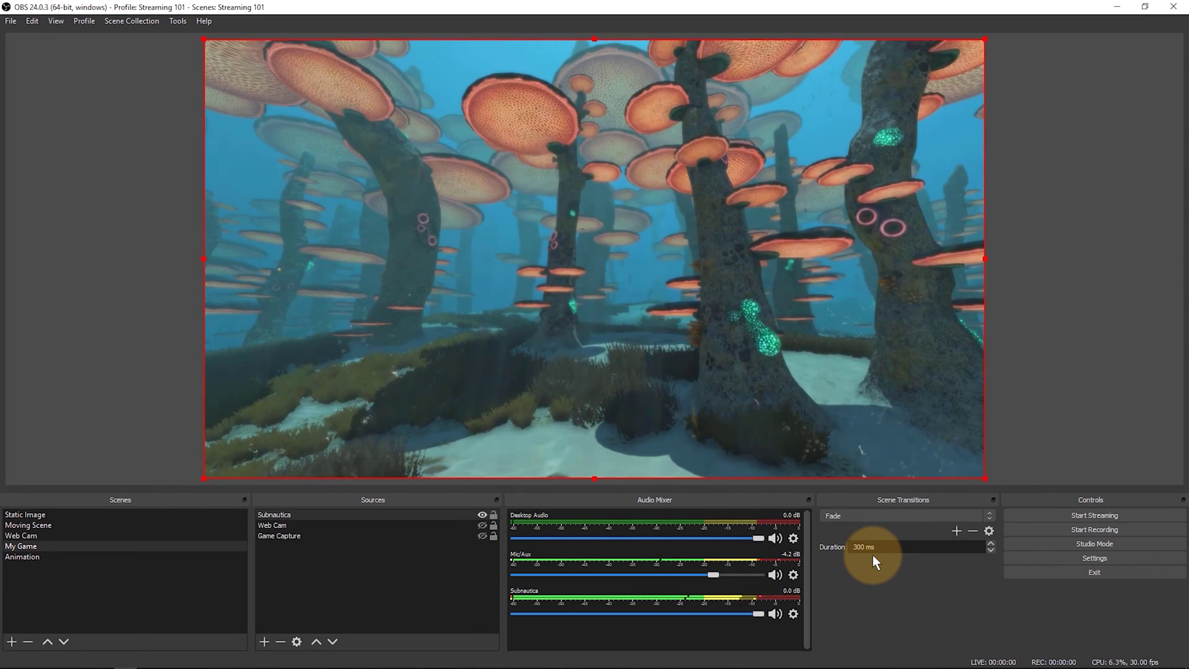
pyautogui.press('Up')
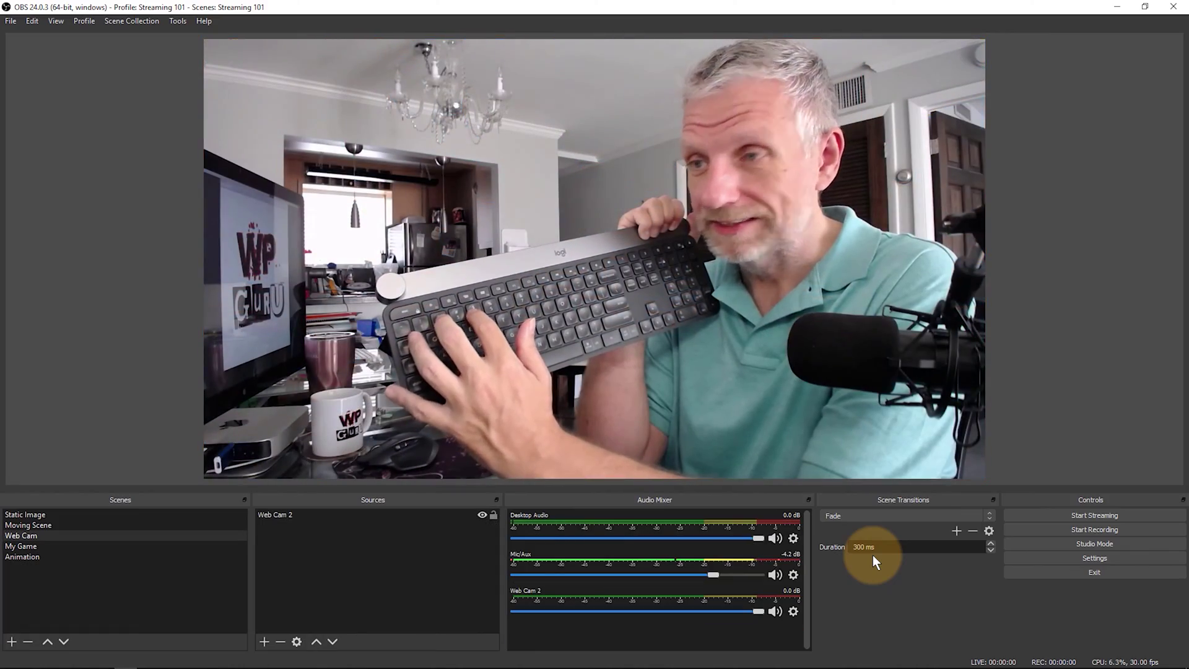
pyautogui.press('Up')
pyautogui.press('Down')
pyautogui.press('Down')
pyautogui.press('Down')
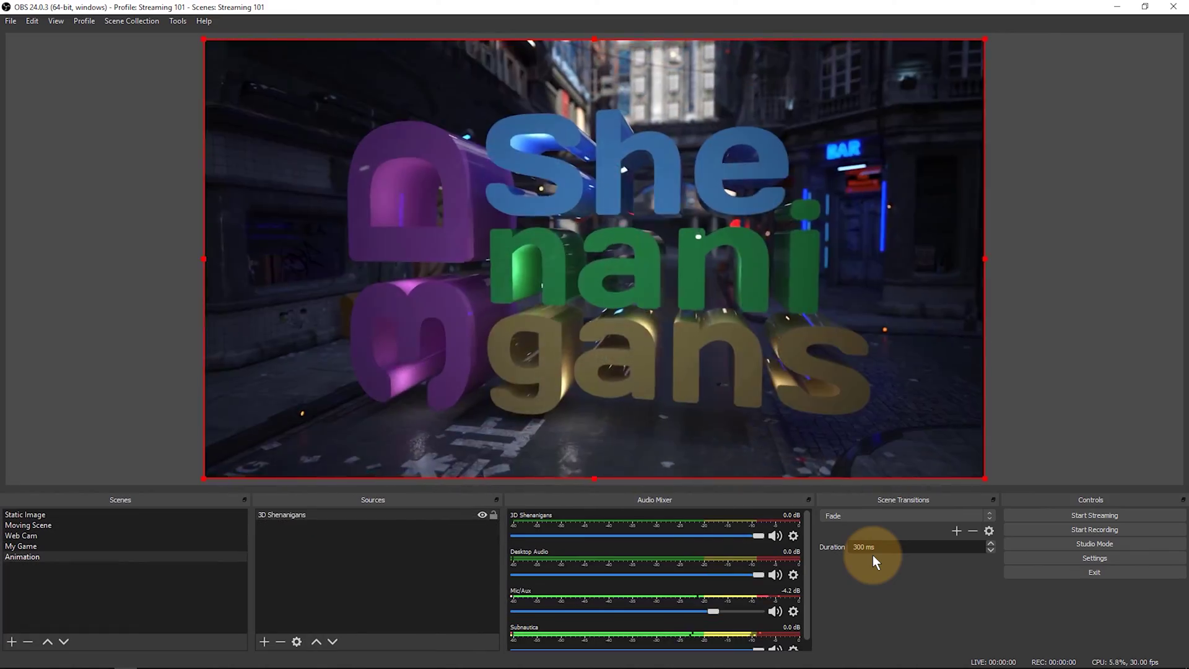
pyautogui.press('Up')
pyautogui.press('Up')
pyautogui.press('Up')
pyautogui.press('Down')
pyautogui.press('Down')
pyautogui.press('Up')
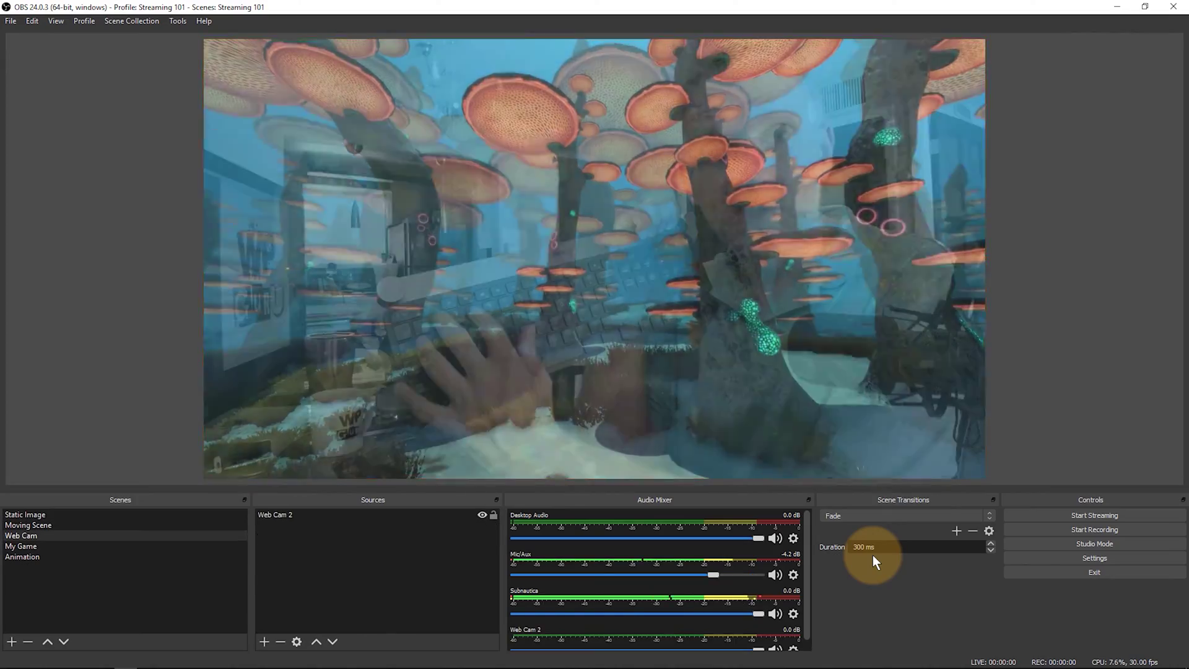
pyautogui.press('Up')
pyautogui.press('Down')
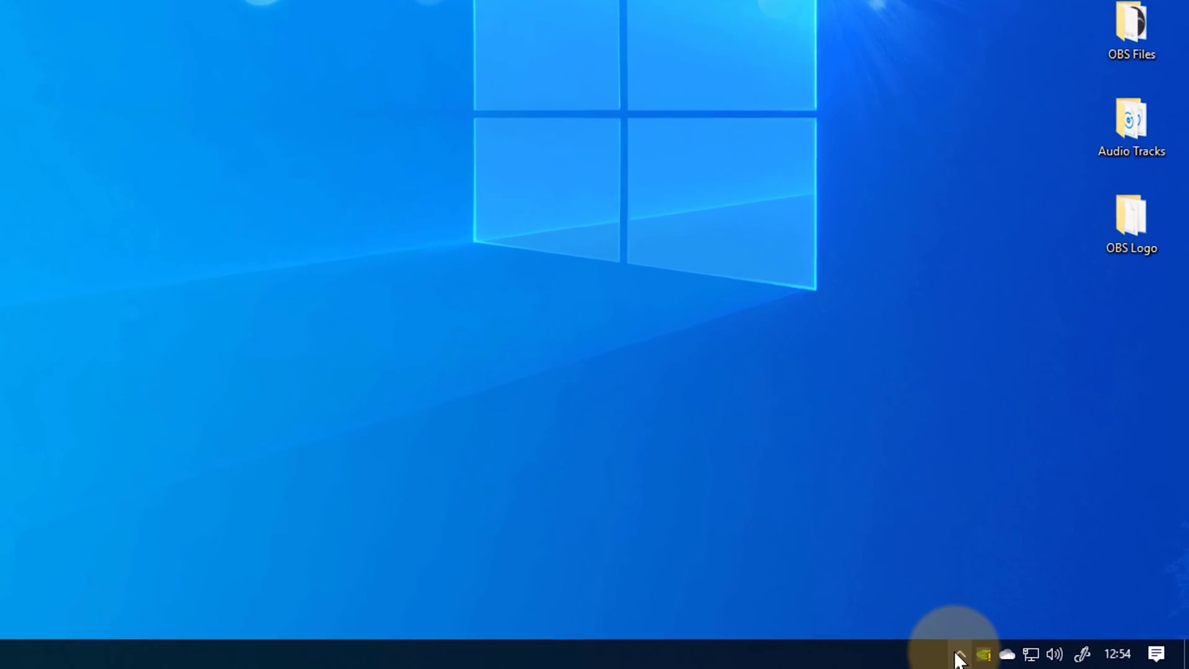
# Step: Open the Stream Deck app from the system tray and dismiss its options menu
pyautogui.click(1043, 660)
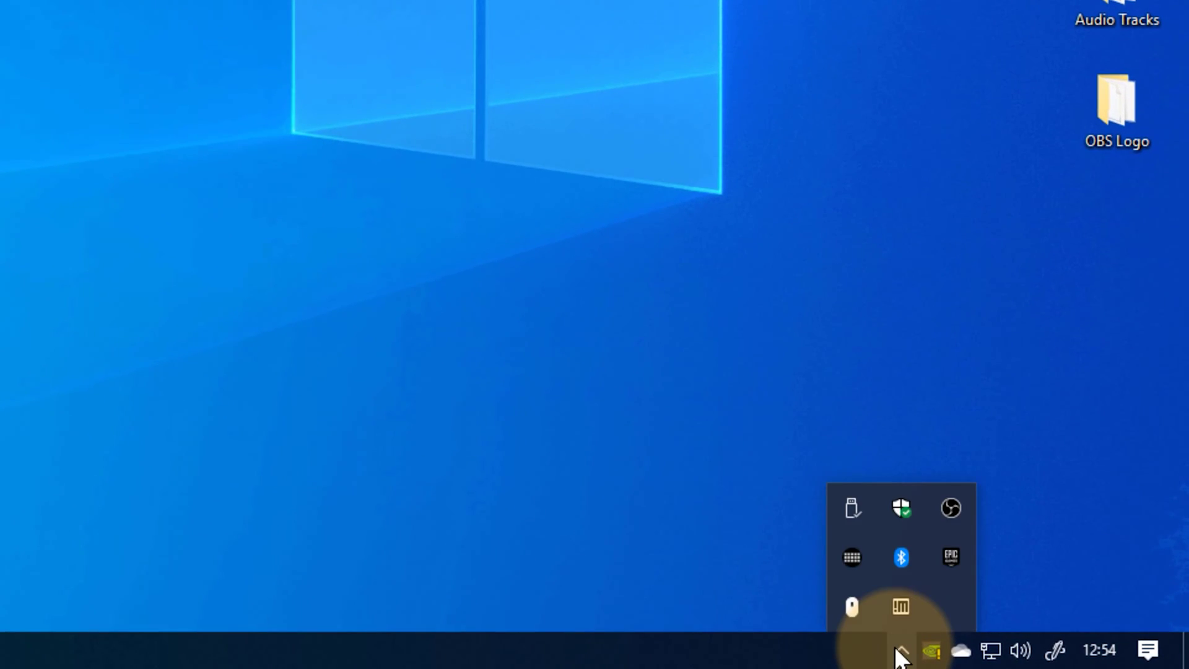
pyautogui.click(859, 557)
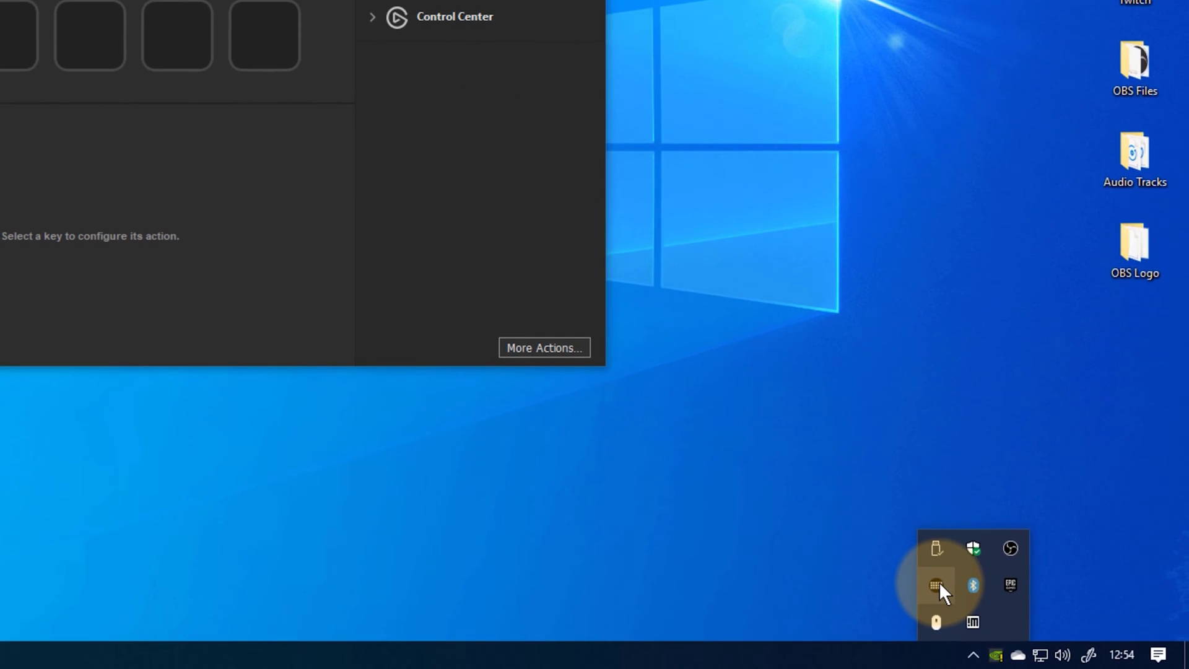
pyautogui.rightClick(937, 585)
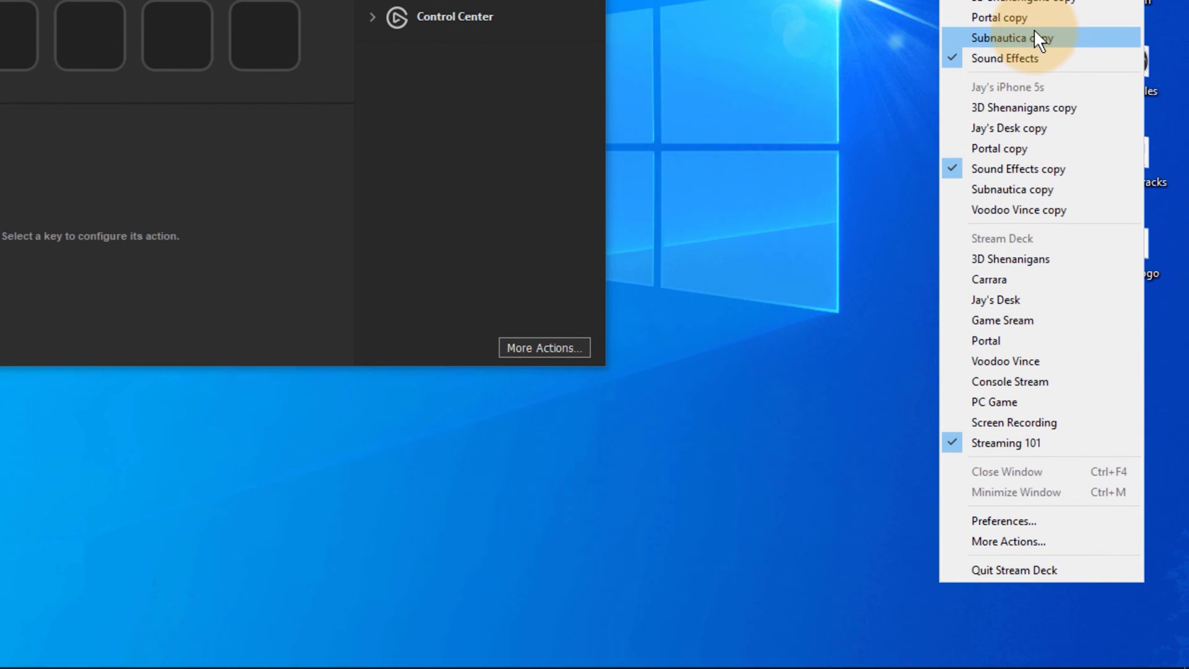
pyautogui.click(299, 239)
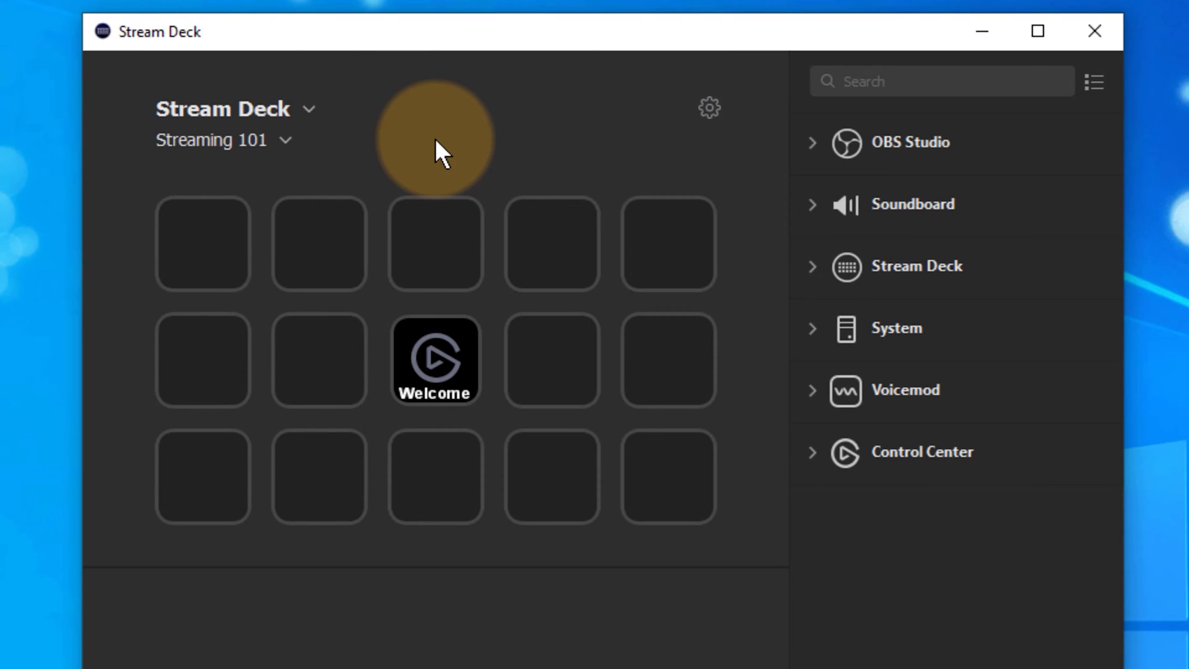
pyautogui.click(309, 109)
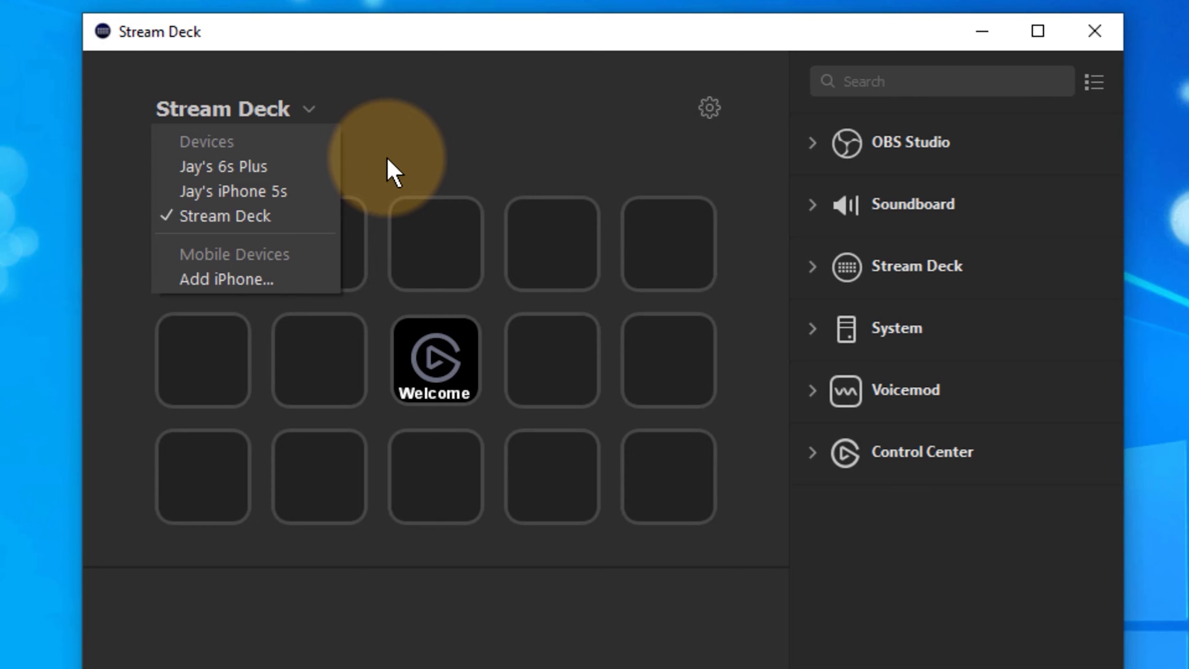
pyautogui.click(456, 147)
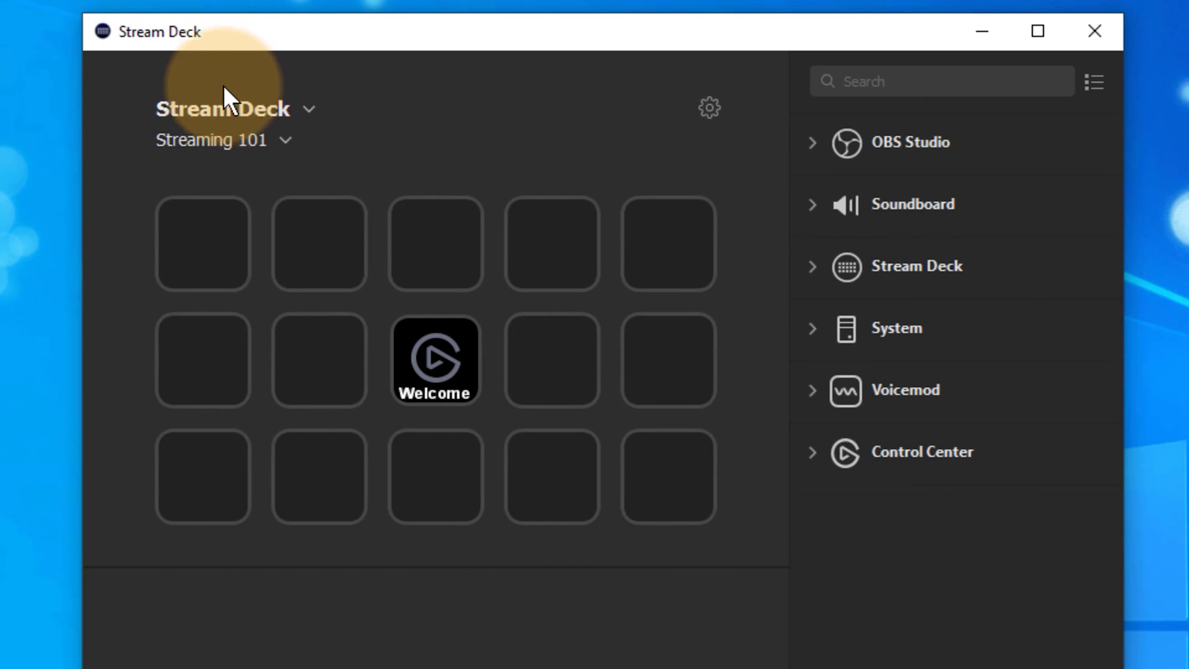
pyautogui.click(307, 110)
pyautogui.click(306, 113)
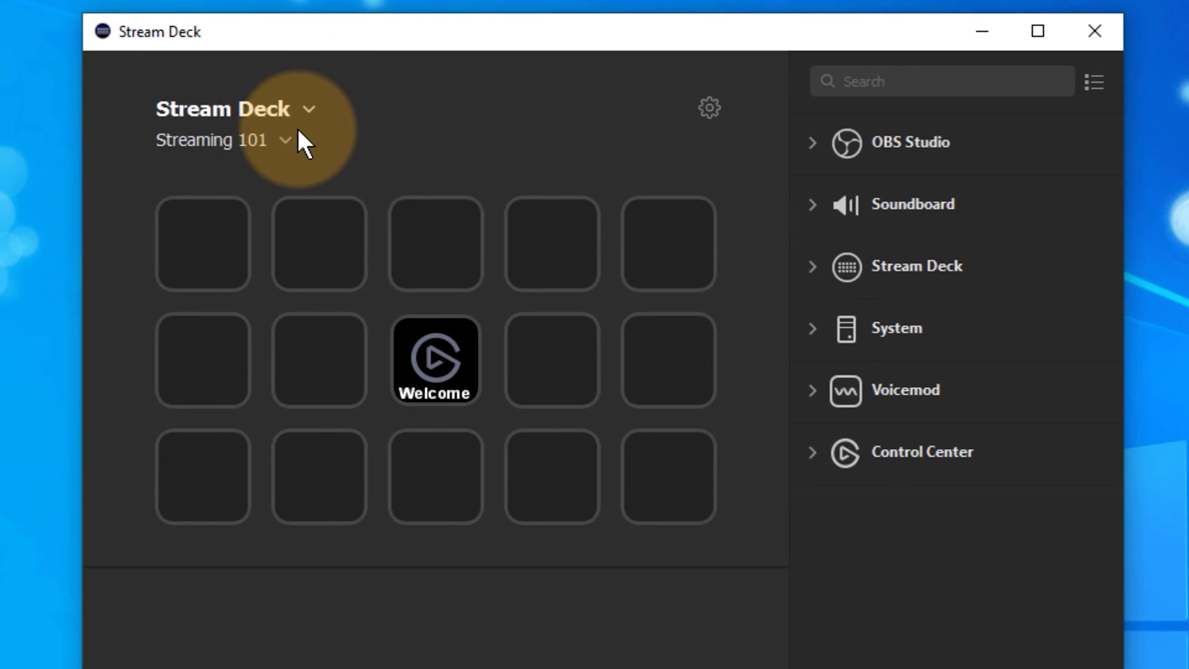
pyautogui.click(286, 138)
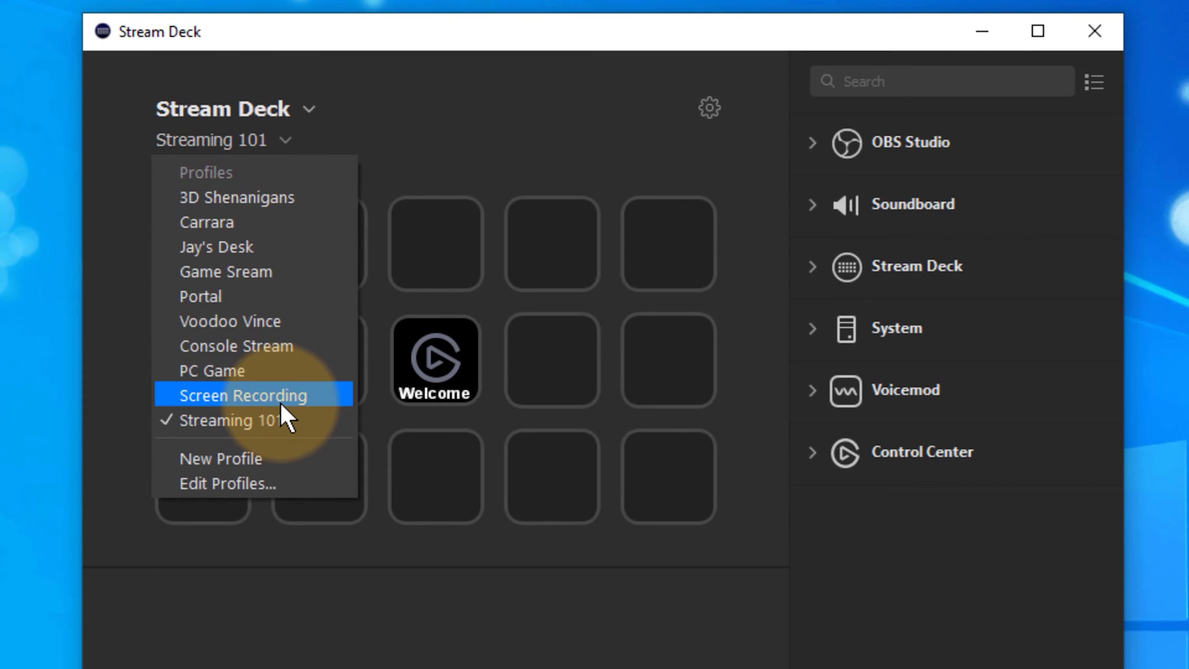
pyautogui.click(308, 193)
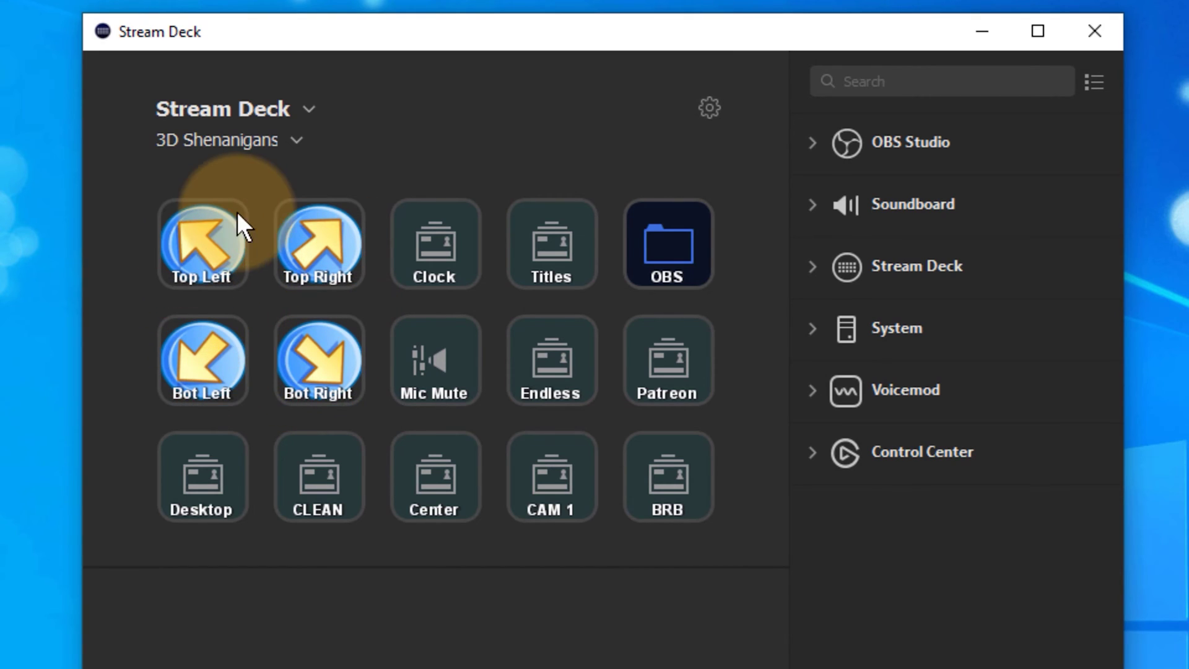
# Step: Switch Stream Deck to the Streaming 101 profile and delete its Welcome key
pyautogui.click(298, 140)
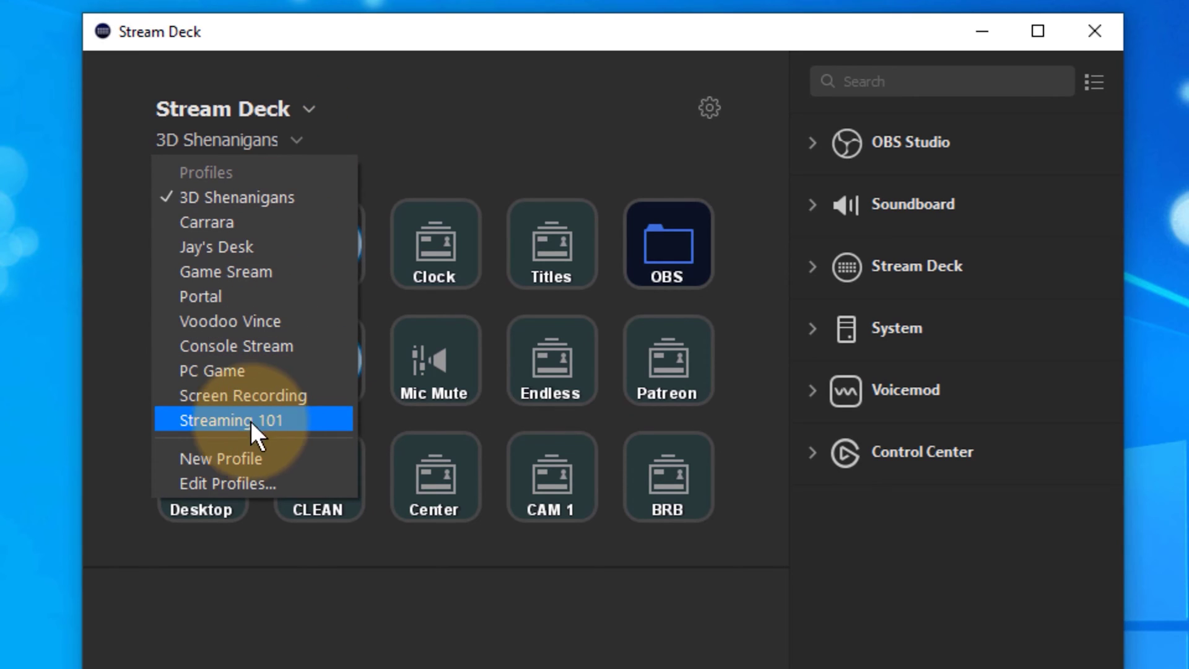
pyautogui.click(303, 418)
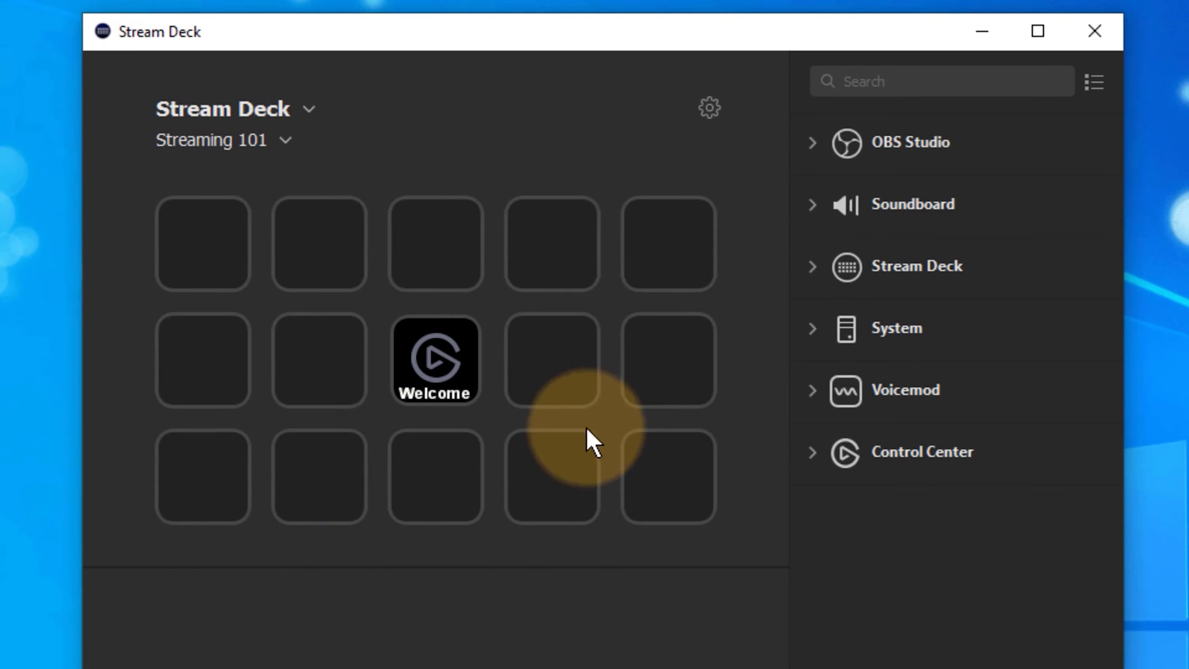
pyautogui.click(459, 371)
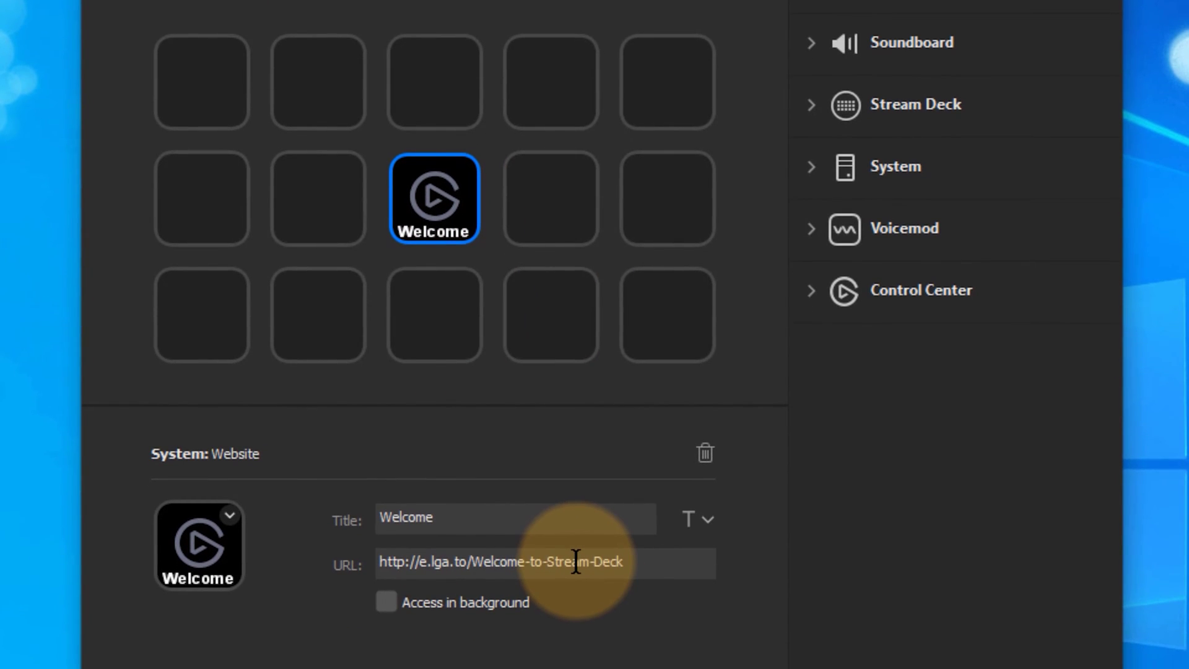
pyautogui.click(706, 455)
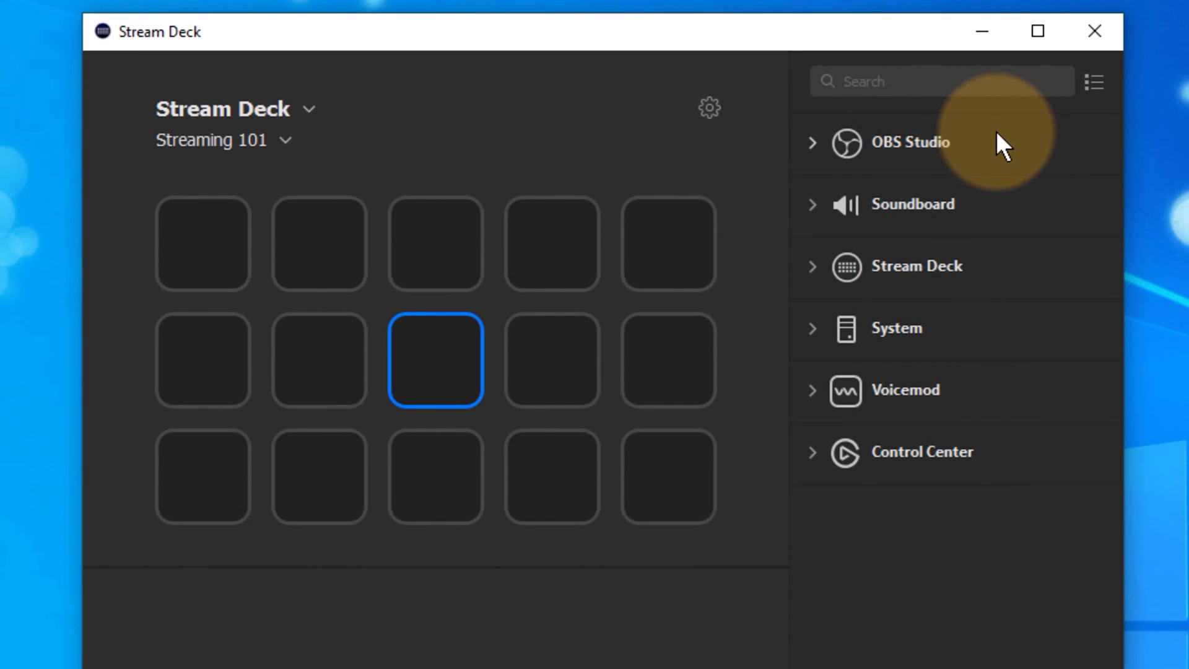
# Step: Hide the Mixer and Voicemod categories, keeping OBS Studio, Soundboard, Stream Deck, System and Control Center
pyautogui.click(1095, 83)
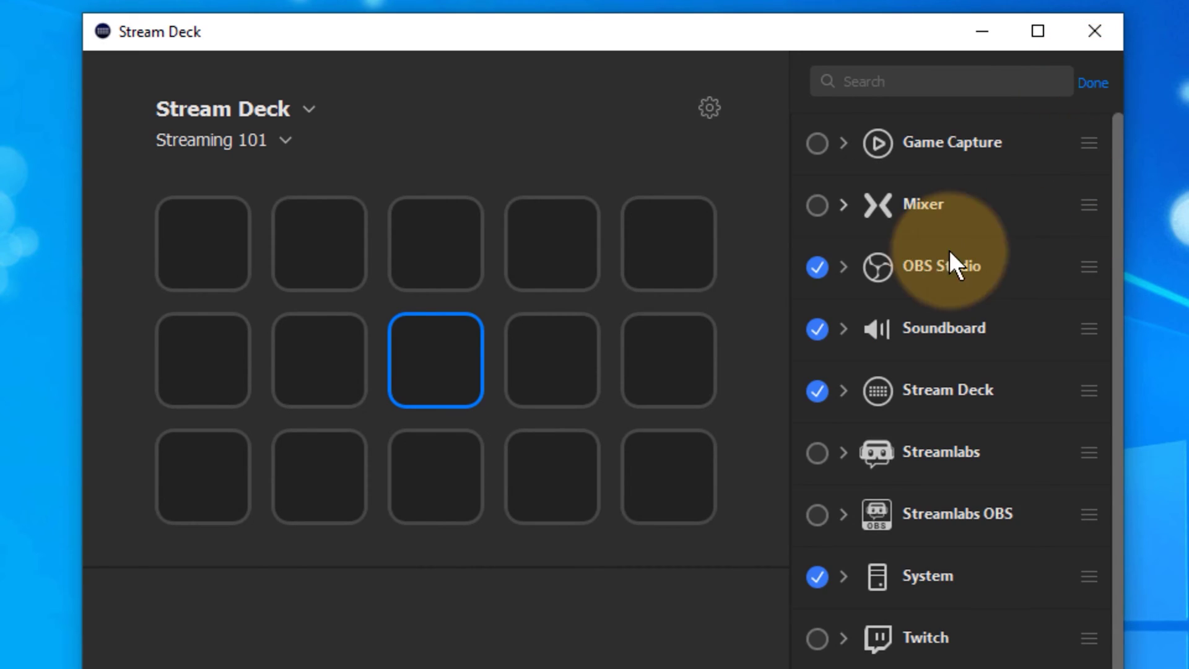
pyautogui.click(818, 205)
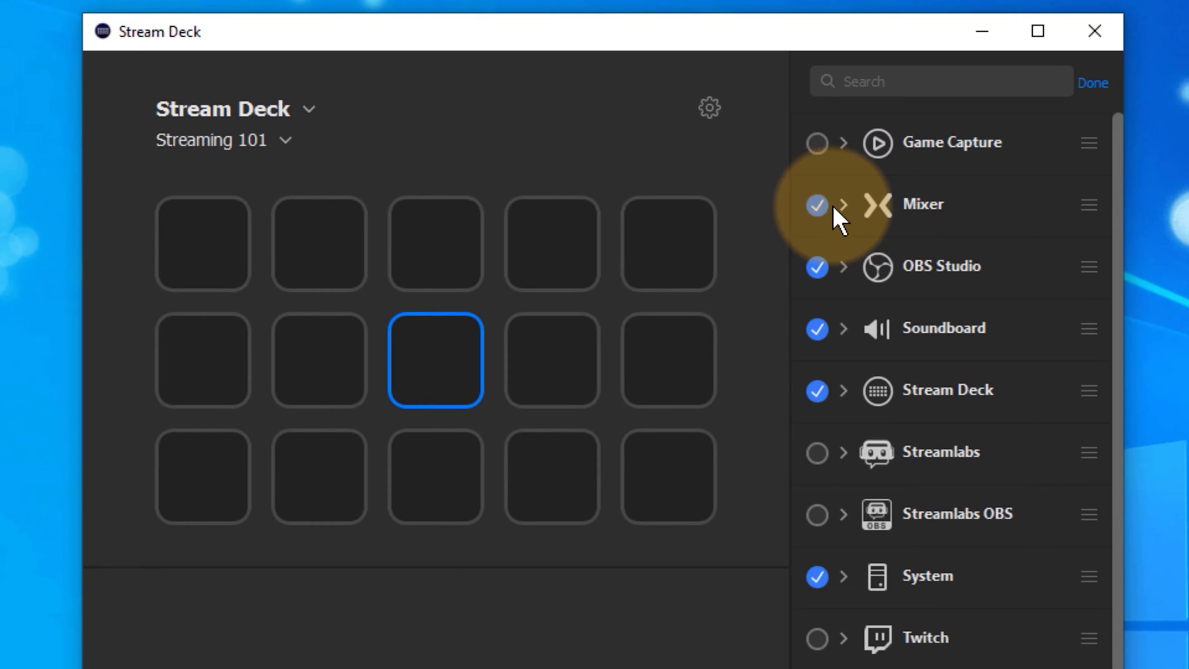
pyautogui.click(843, 204)
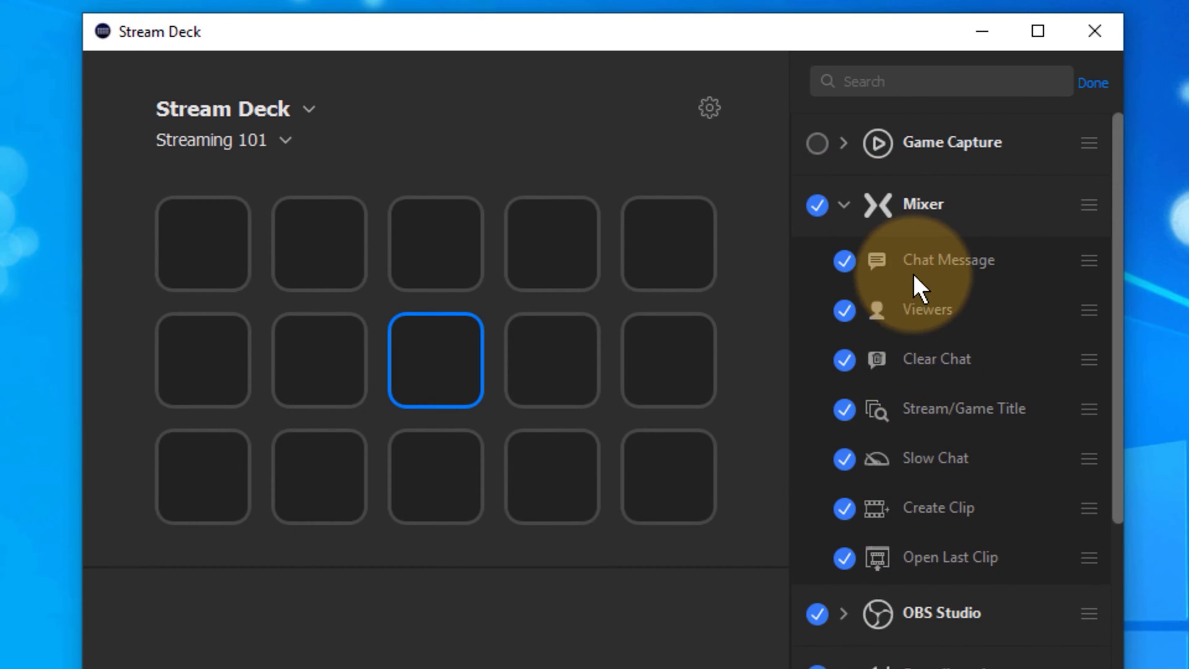
pyautogui.click(841, 205)
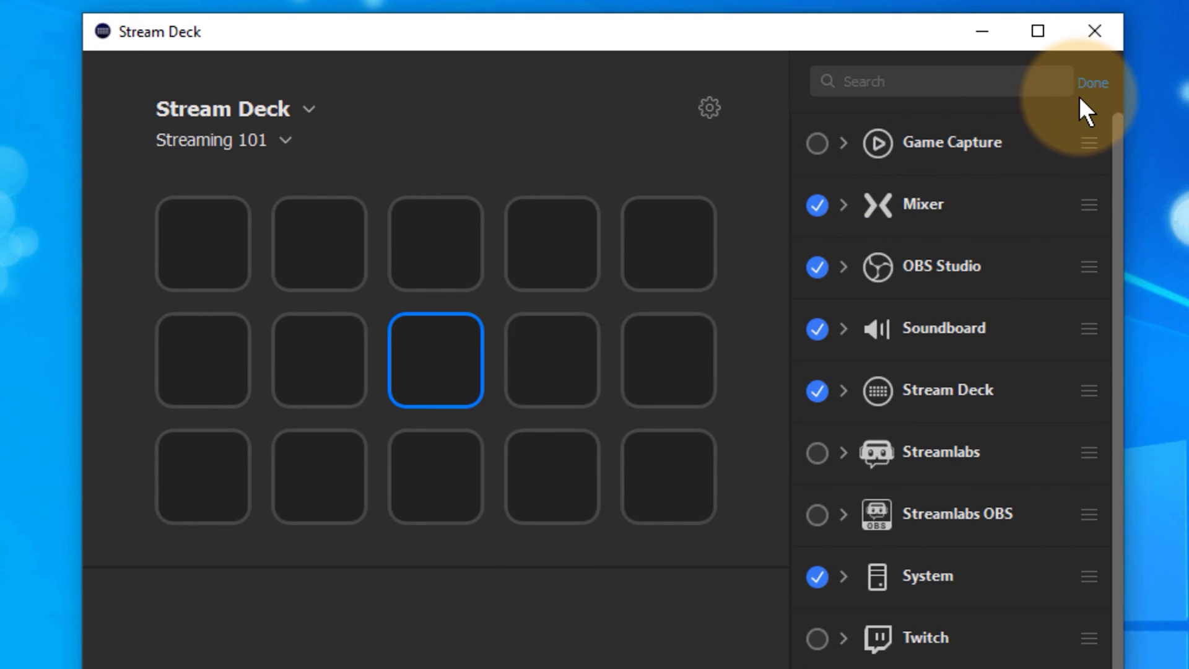
pyautogui.click(1091, 83)
pyautogui.click(813, 141)
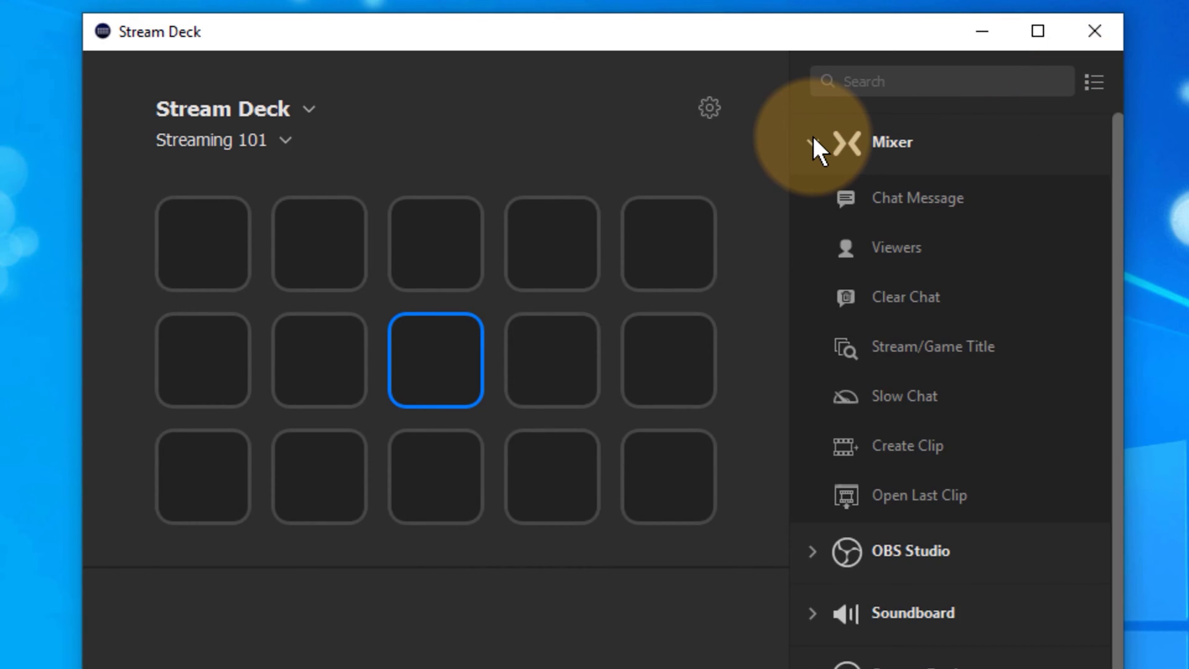
pyautogui.click(813, 140)
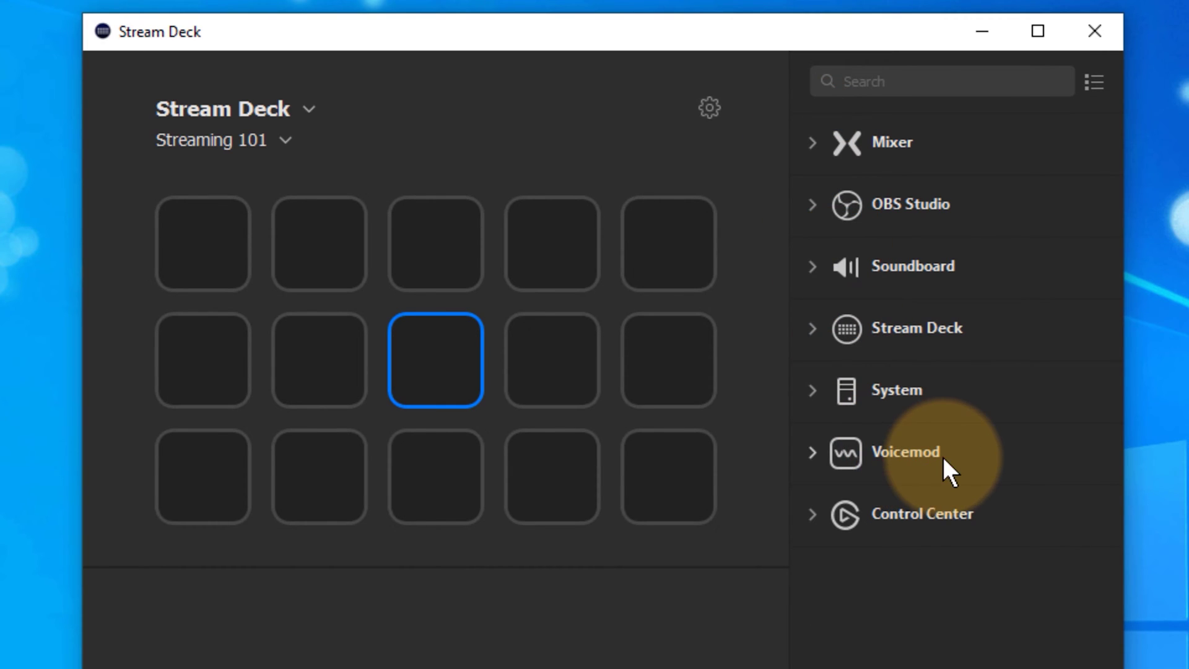
pyautogui.click(1093, 82)
pyautogui.click(816, 201)
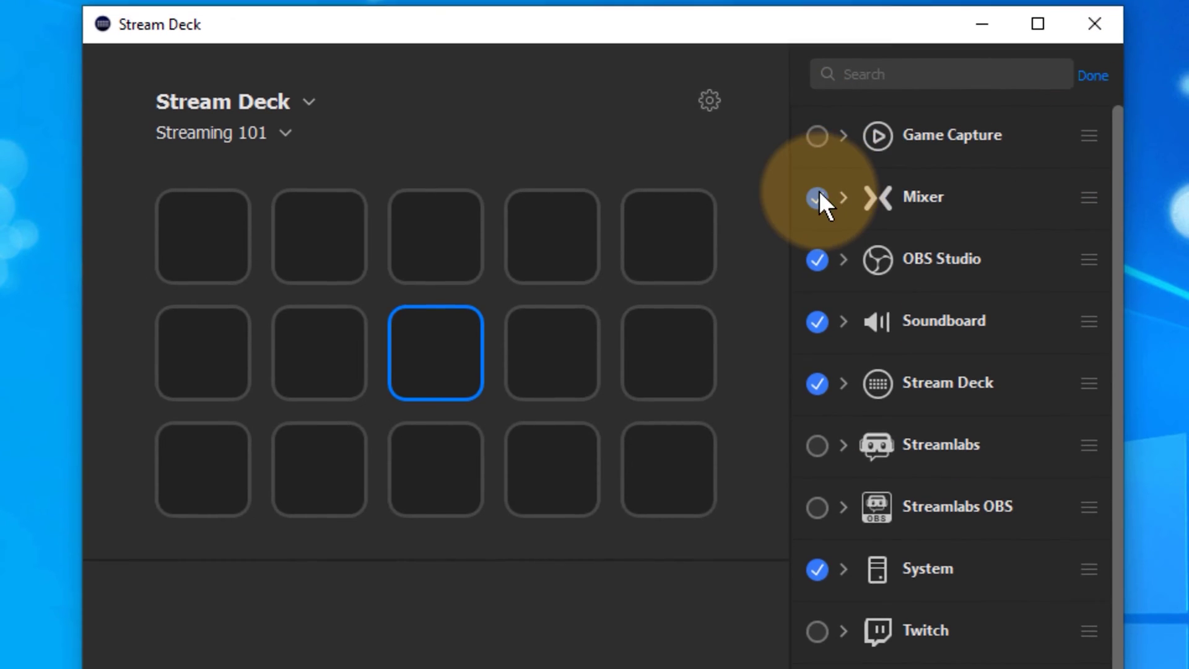
pyautogui.scroll(-3, 1107, 199)
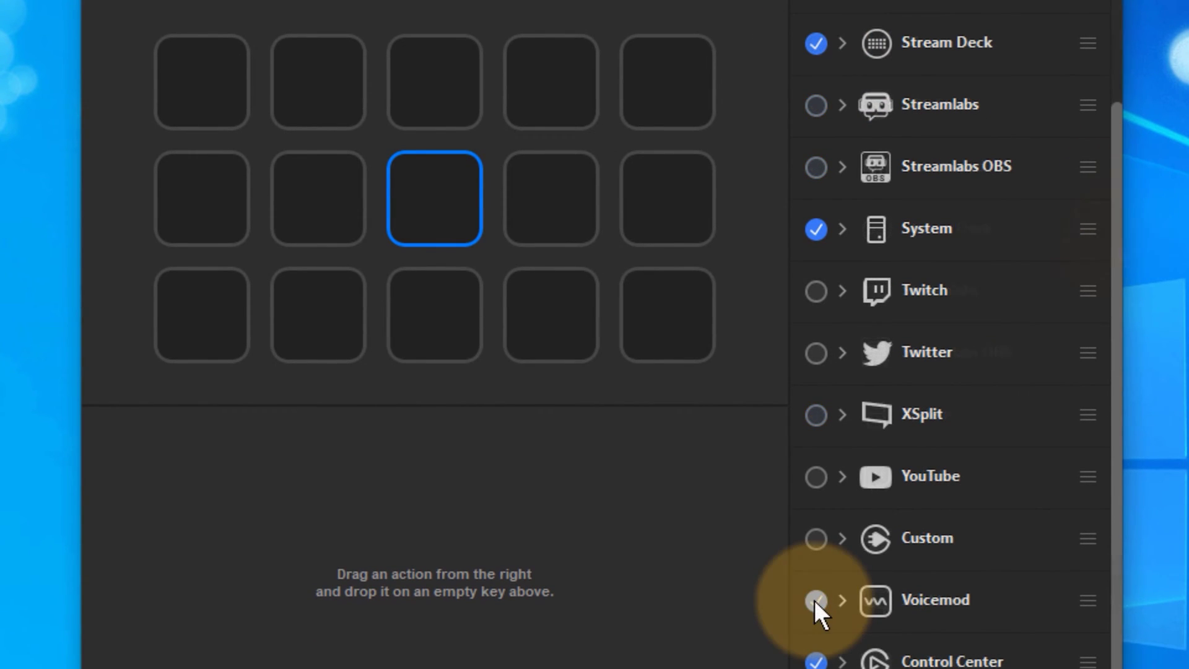
pyautogui.click(1089, 70)
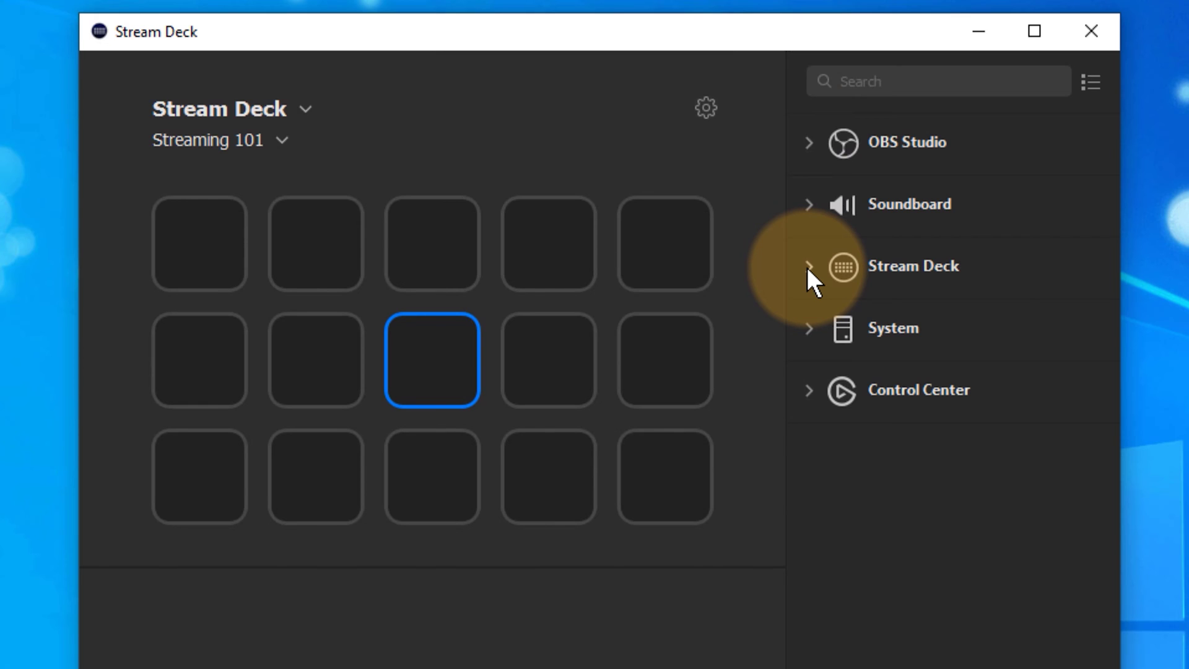
# Step: Place an OBS Scene action on the bottom-left key, set to Streaming 101's Animation scene
pyautogui.click(810, 143)
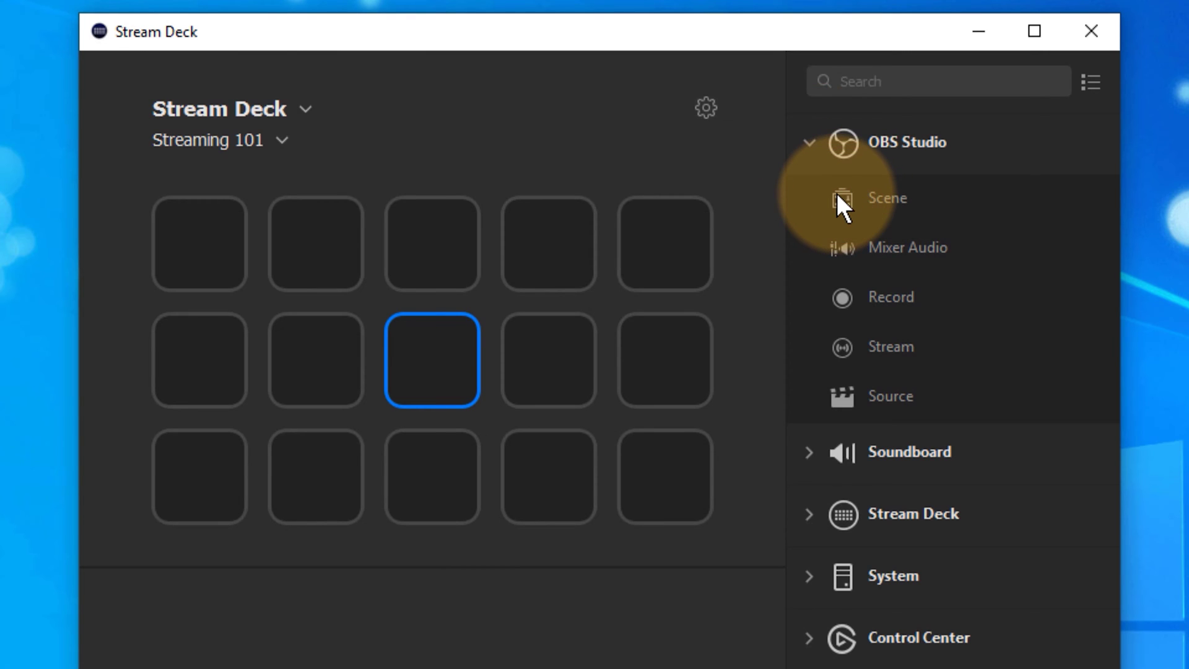
pyautogui.moveTo(837, 193); pyautogui.dragTo(187, 481)
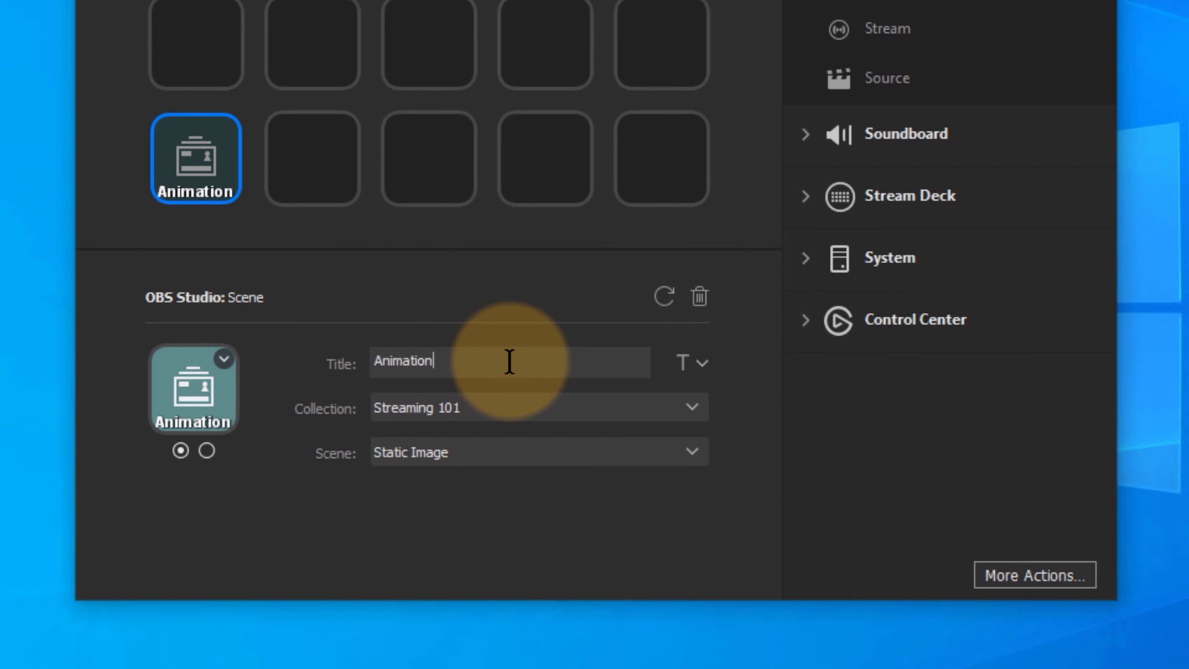
pyautogui.click(685, 406)
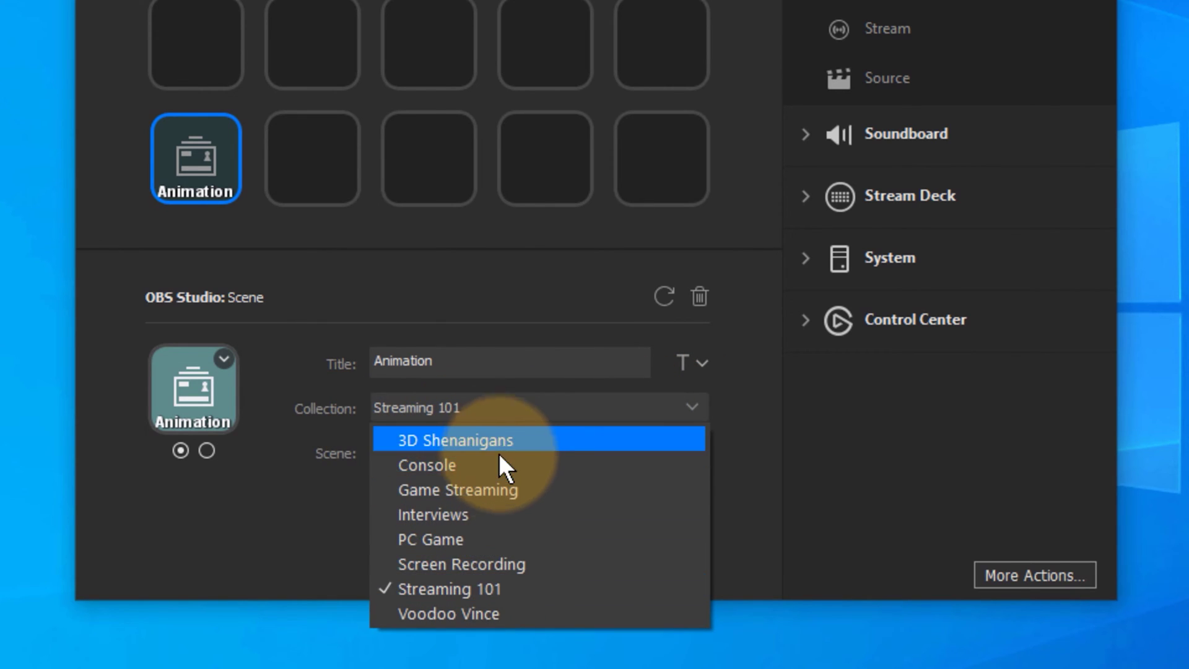
pyautogui.click(484, 593)
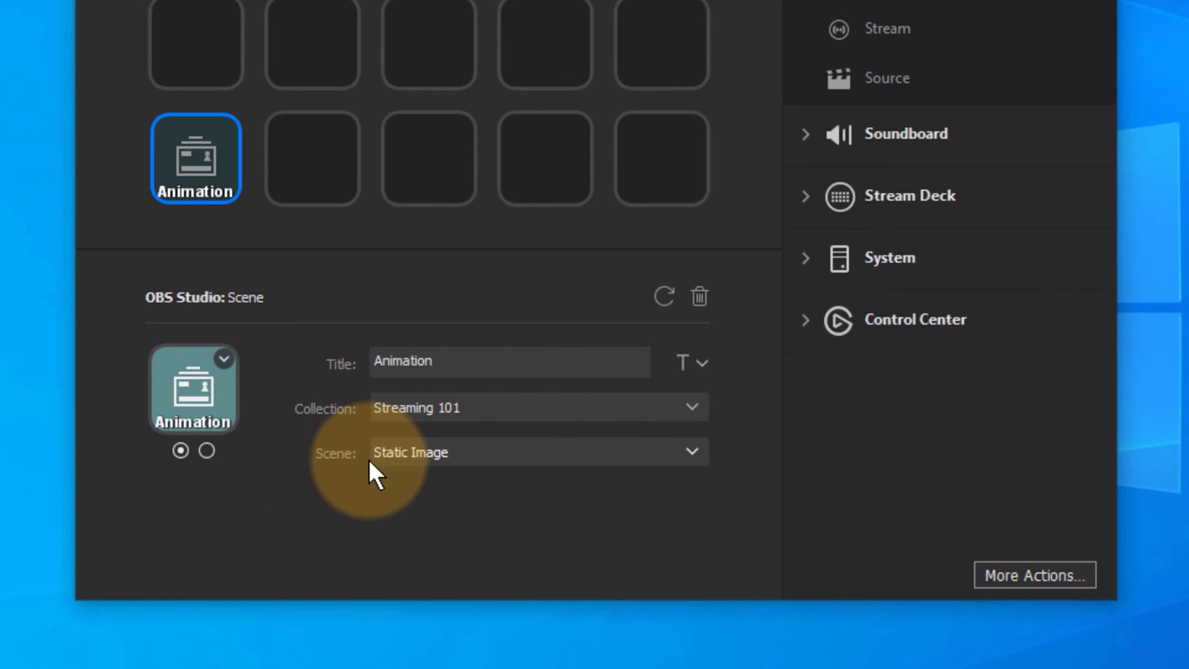
pyautogui.click(641, 451)
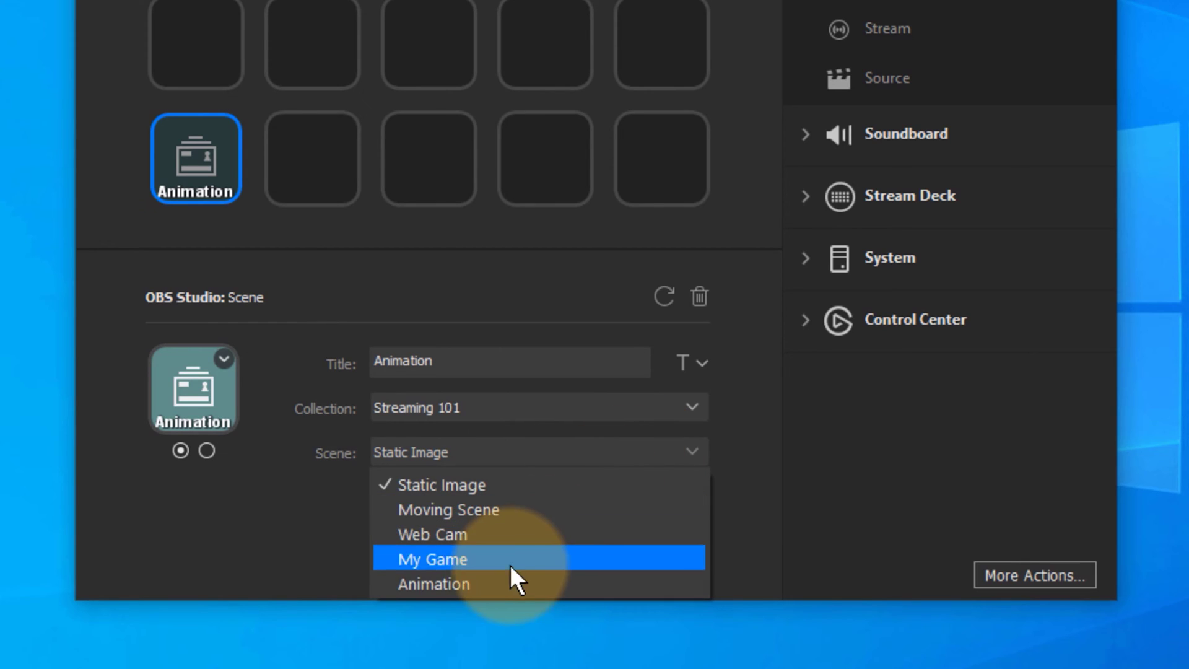
pyautogui.click(493, 582)
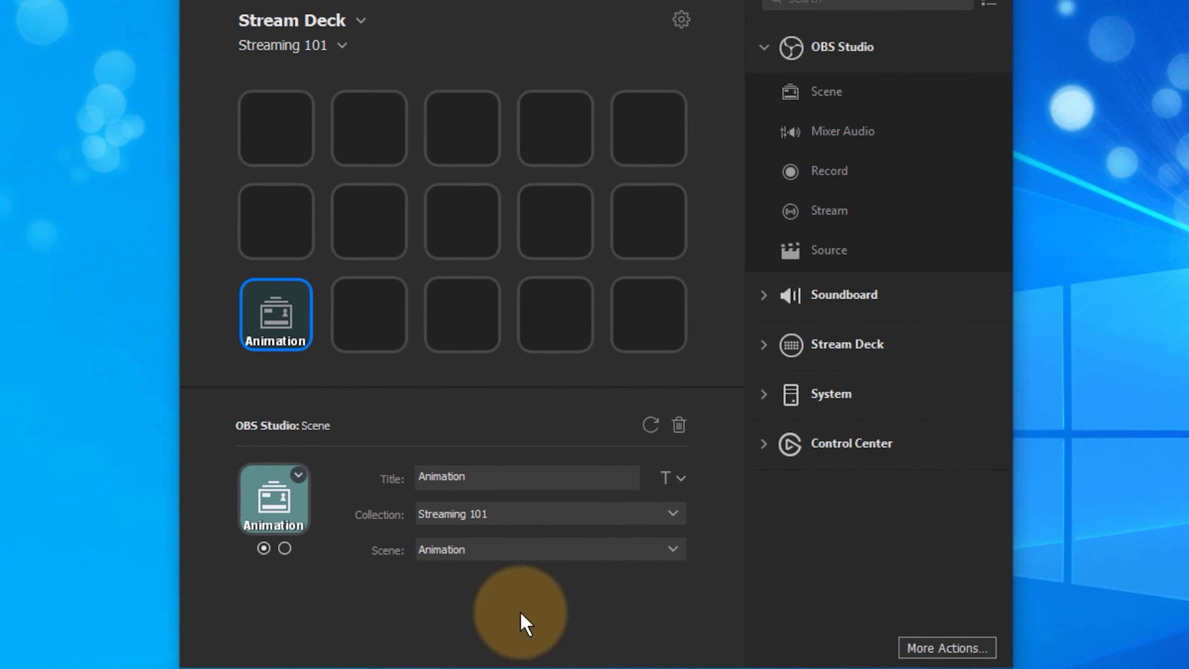
# Step: Add a Moving key beside Animation that switches to Moving Scene
pyautogui.moveTo(759, 117); pyautogui.dragTo(367, 312)
pyautogui.click(667, 549)
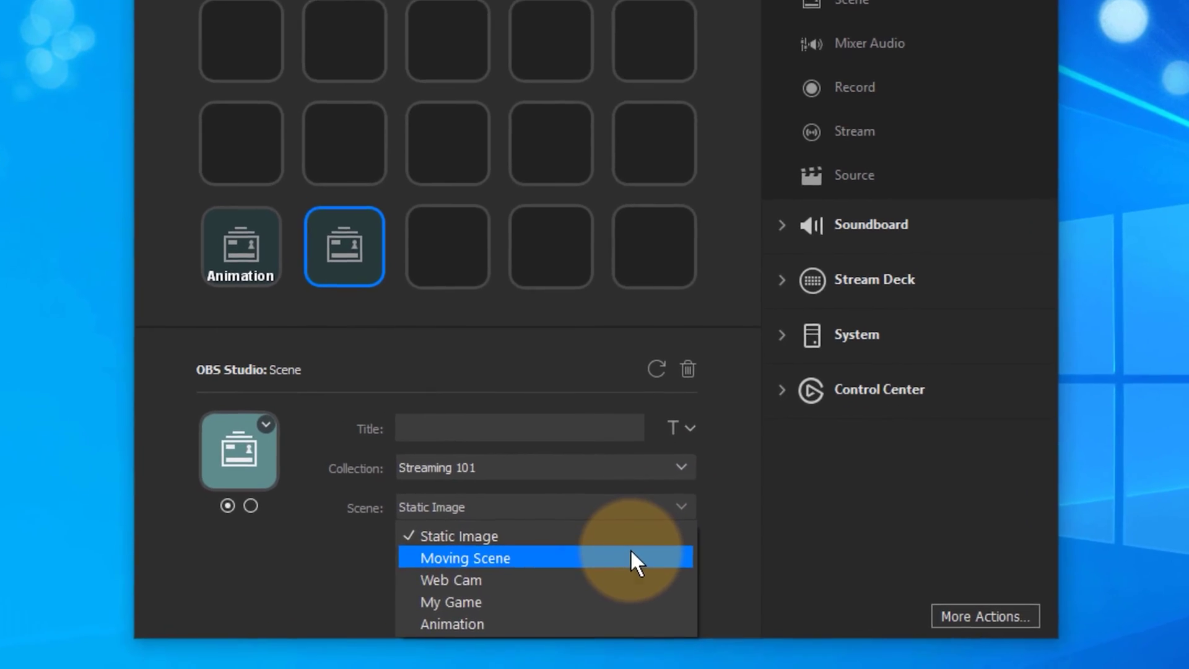
pyautogui.click(623, 595)
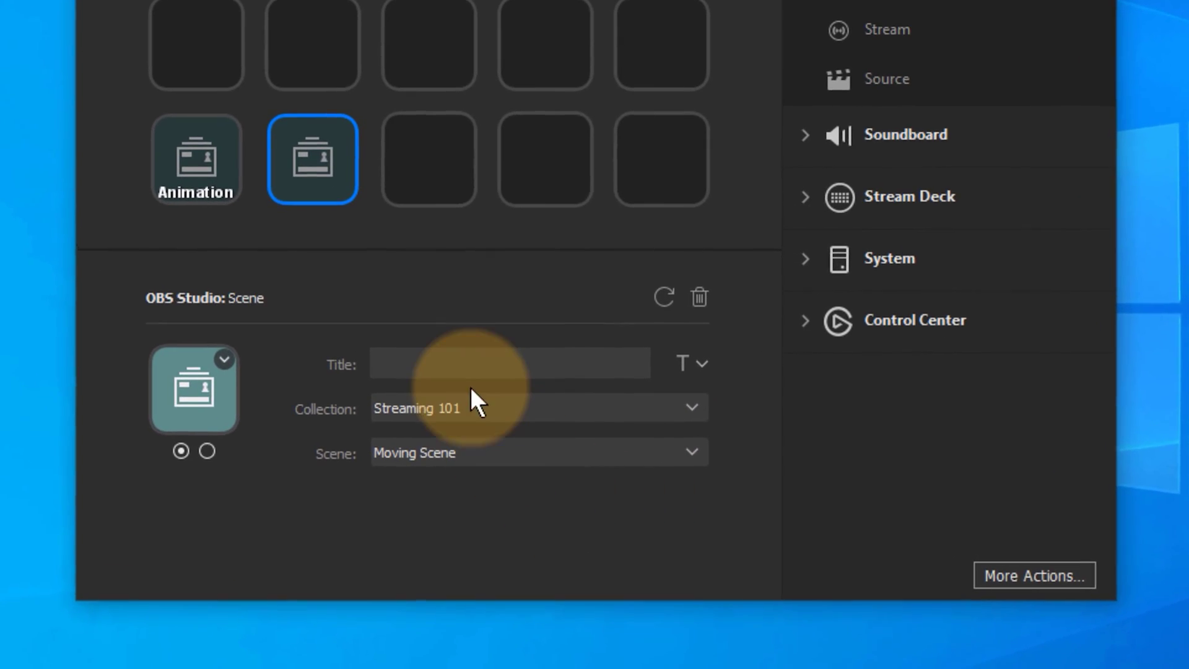
pyautogui.click(493, 478)
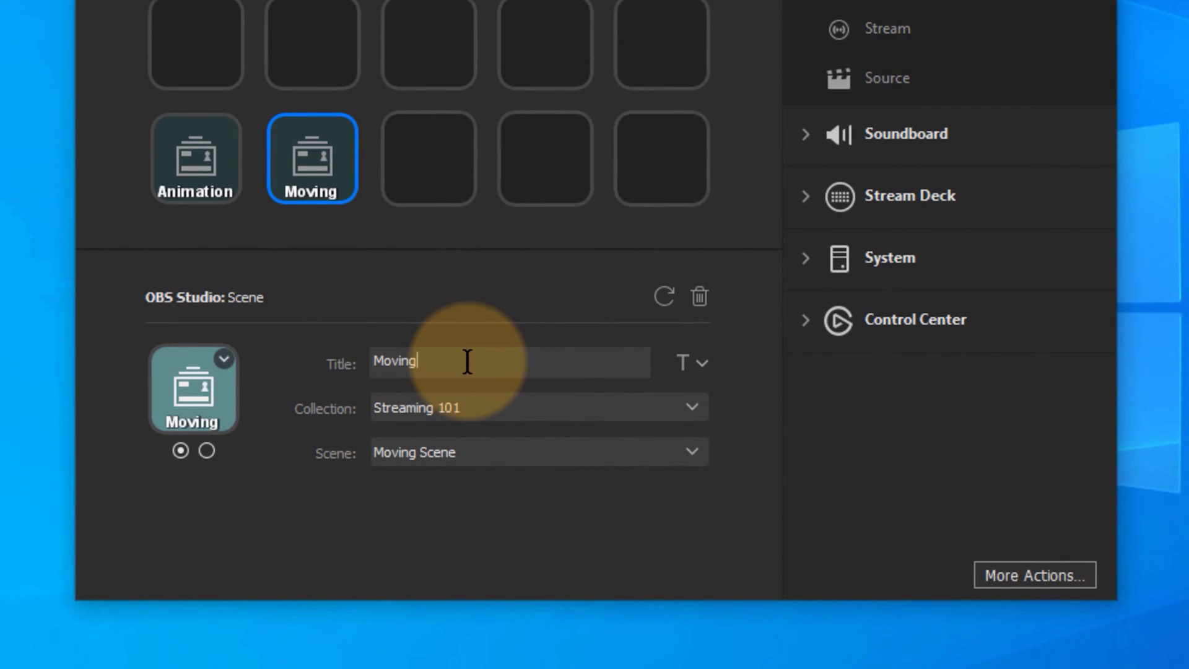
# Step: Add a Web Cam key in the bottom row that switches to the Web Cam scene
pyautogui.moveTo(867, 3); pyautogui.dragTo(454, 162)
pyautogui.click(545, 366)
pyautogui.write('Web Cam')
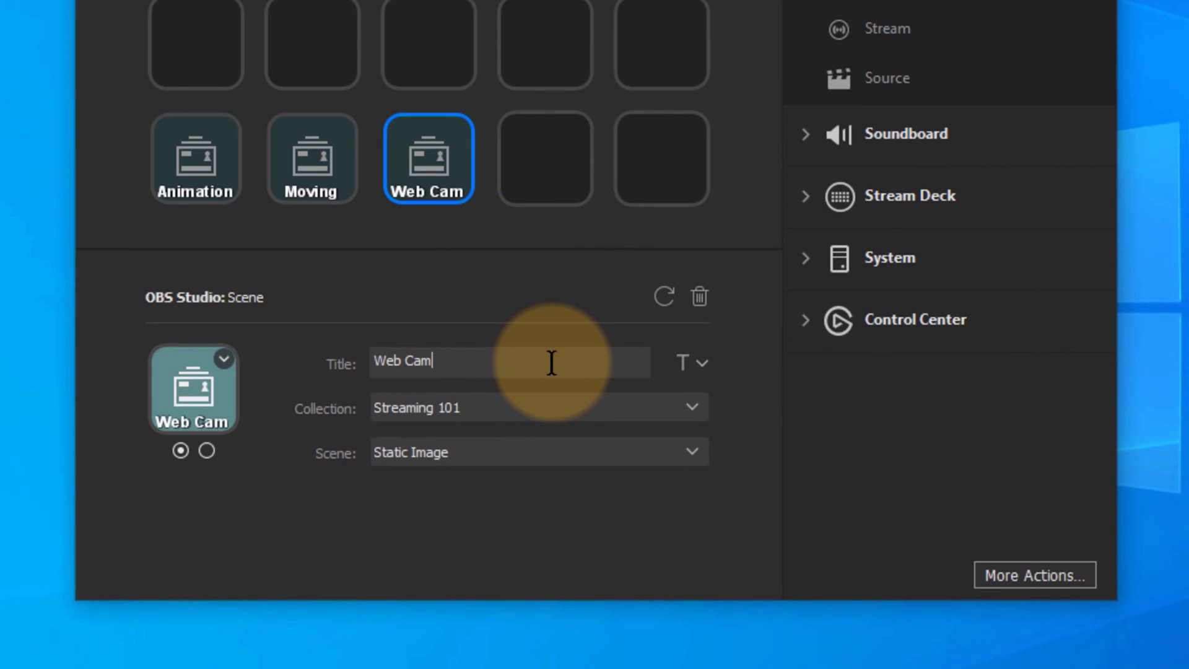
pyautogui.click(570, 452)
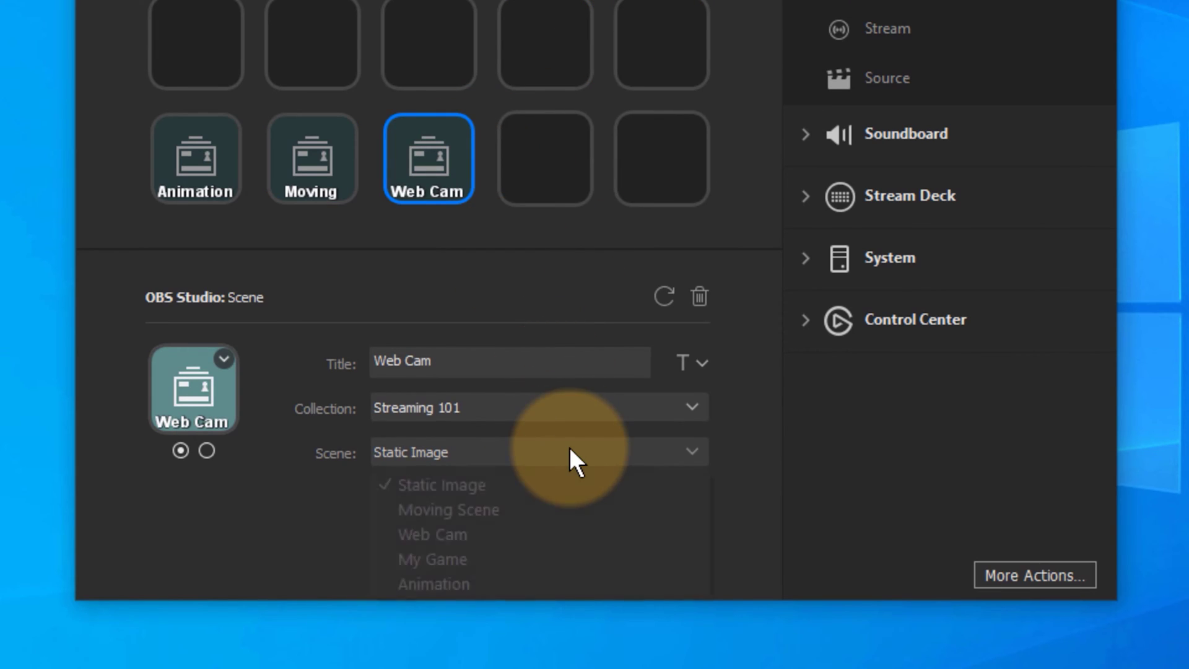
pyautogui.click(559, 535)
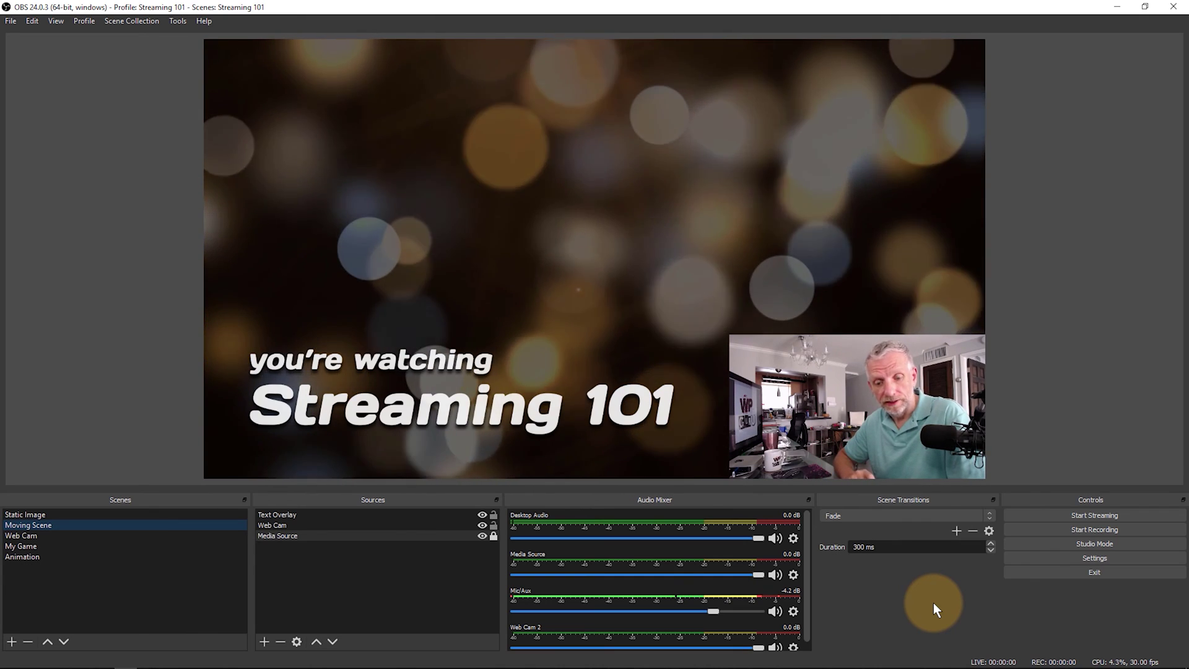
# Step: Use the new keys to switch OBS to Animation, then Moving Scene, then Web Cam
pyautogui.press('F5')
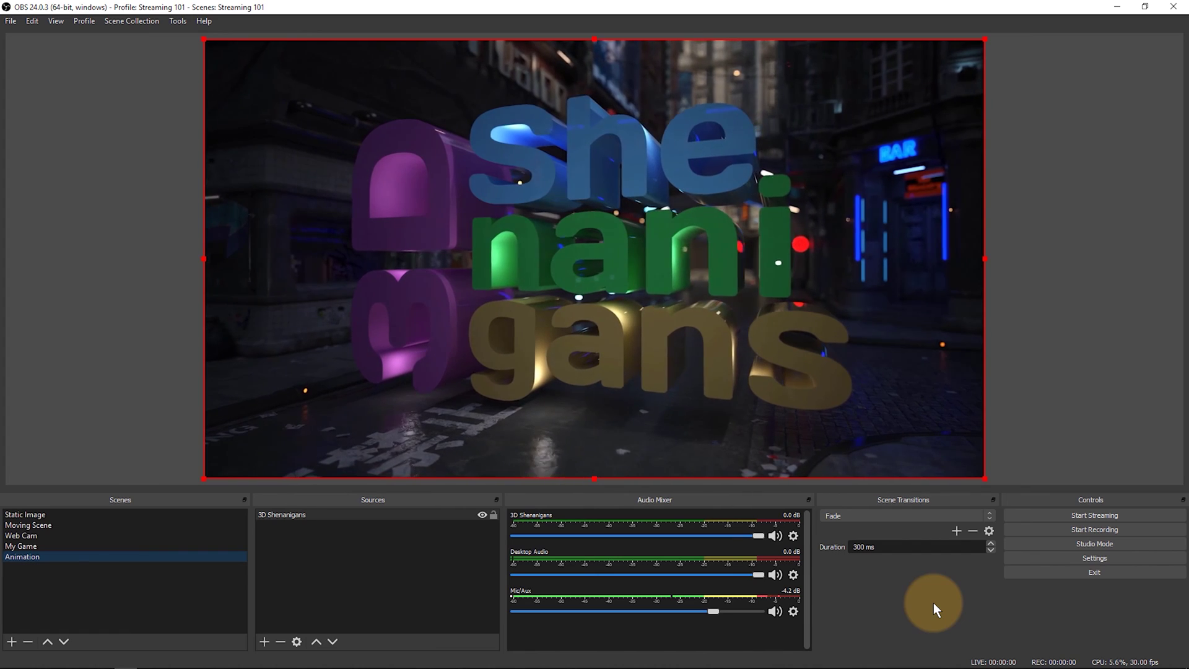
pyautogui.press('F2')
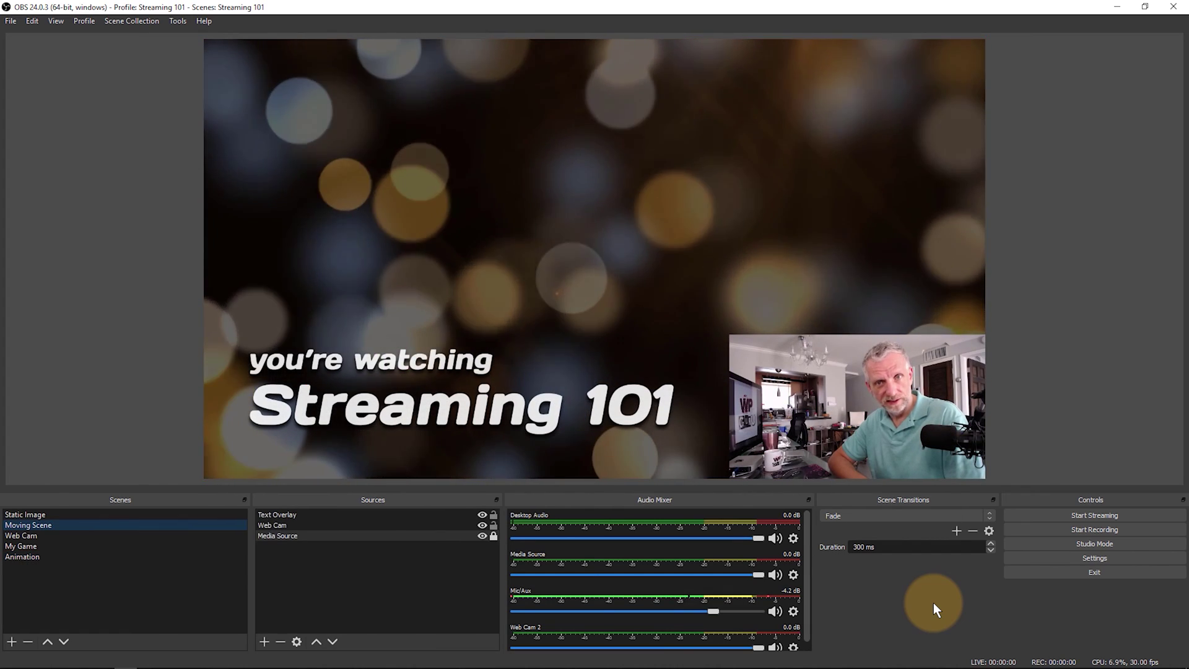
pyautogui.press('F3')
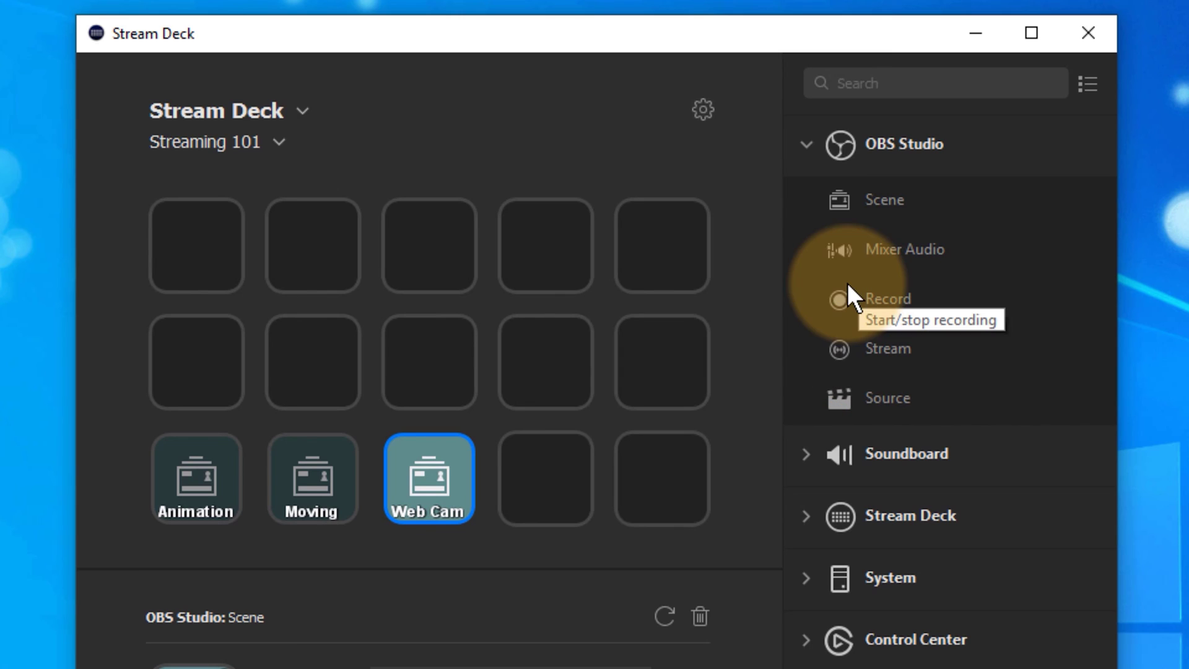
# Step: Place OBS Record and Stream actions on the fourth and fifth top keys, titling Record 'REC'
pyautogui.moveTo(841, 299); pyautogui.dragTo(548, 262)
pyautogui.moveTo(844, 351); pyautogui.dragTo(678, 257)
pyautogui.click(553, 270)
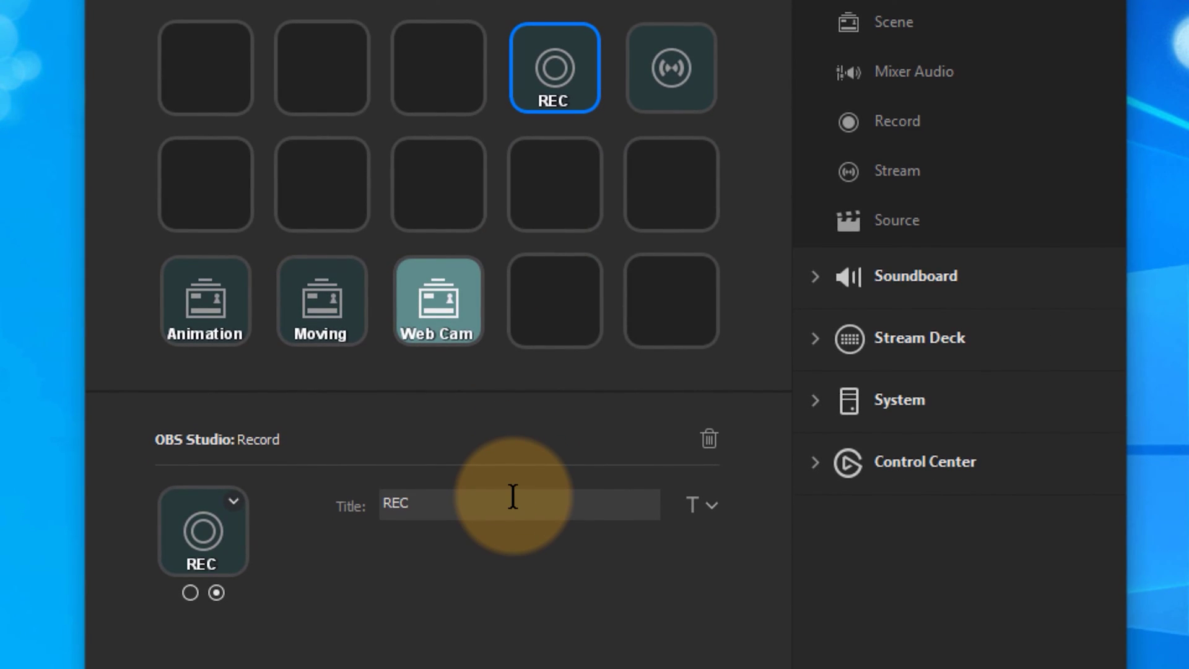
pyautogui.click(669, 66)
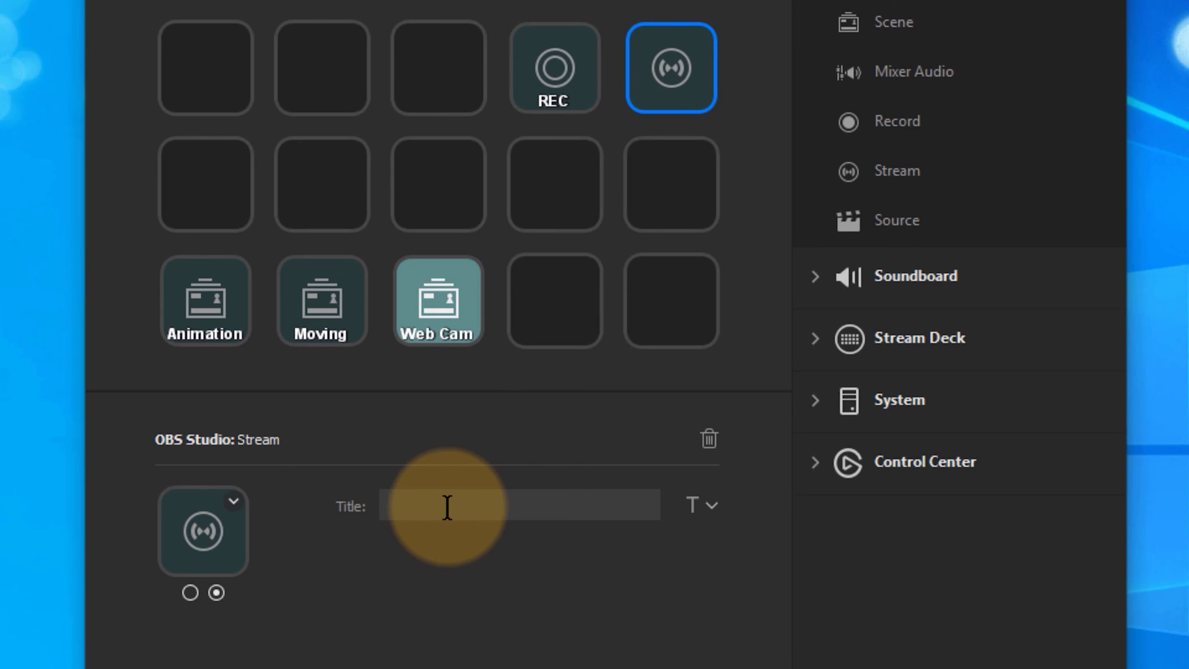